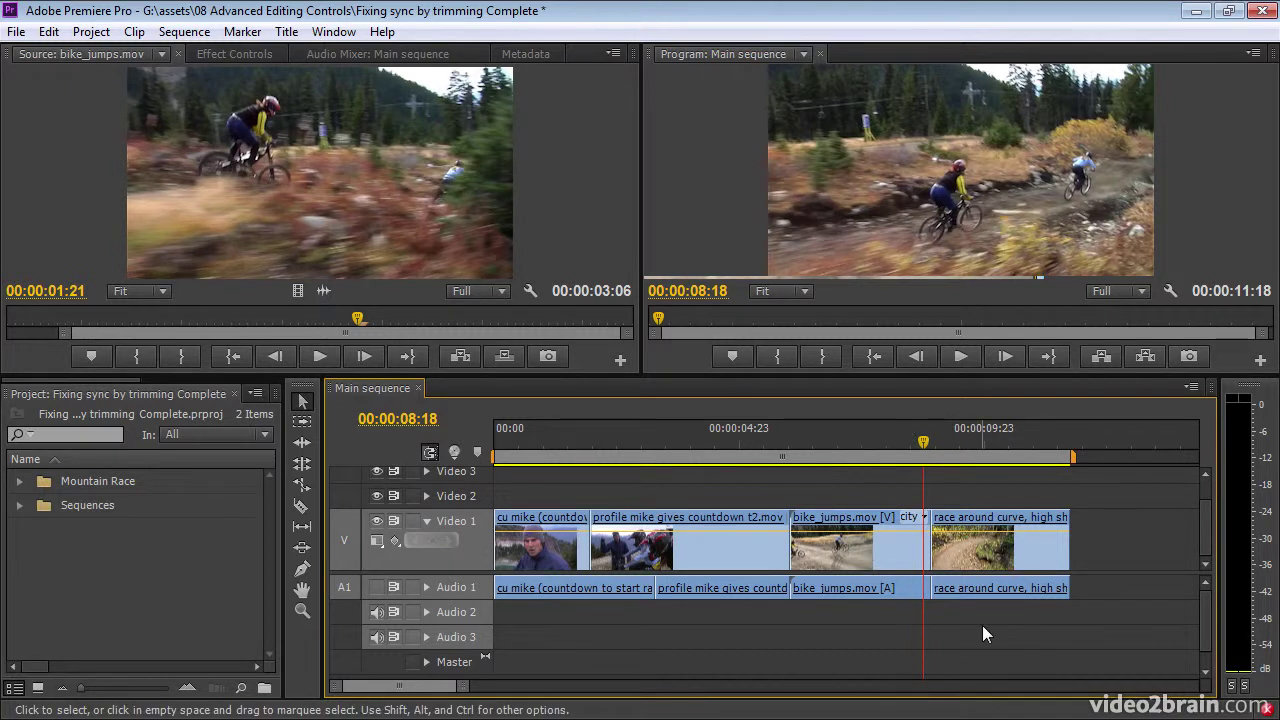
- Shuttle back and forth through the sequence and stop on the jump at 00:00:07:13
{"action": "key", "text": "j"}
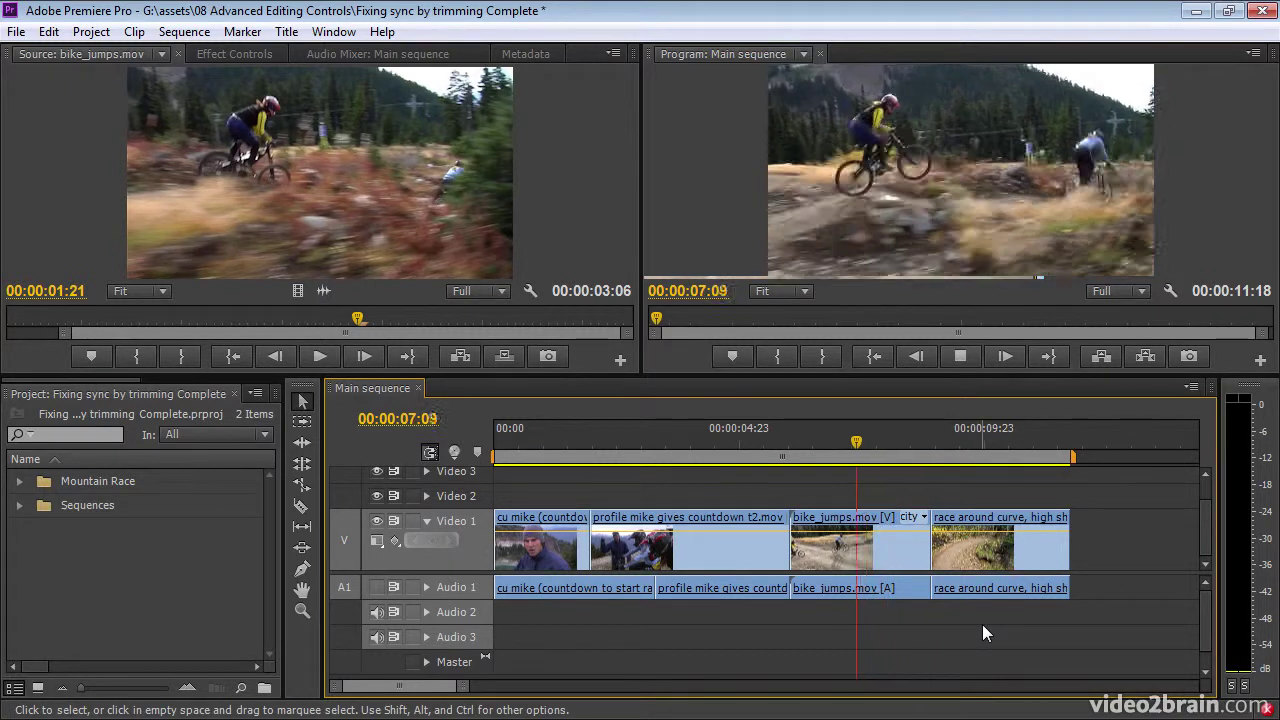
{"action": "key", "text": "l"}
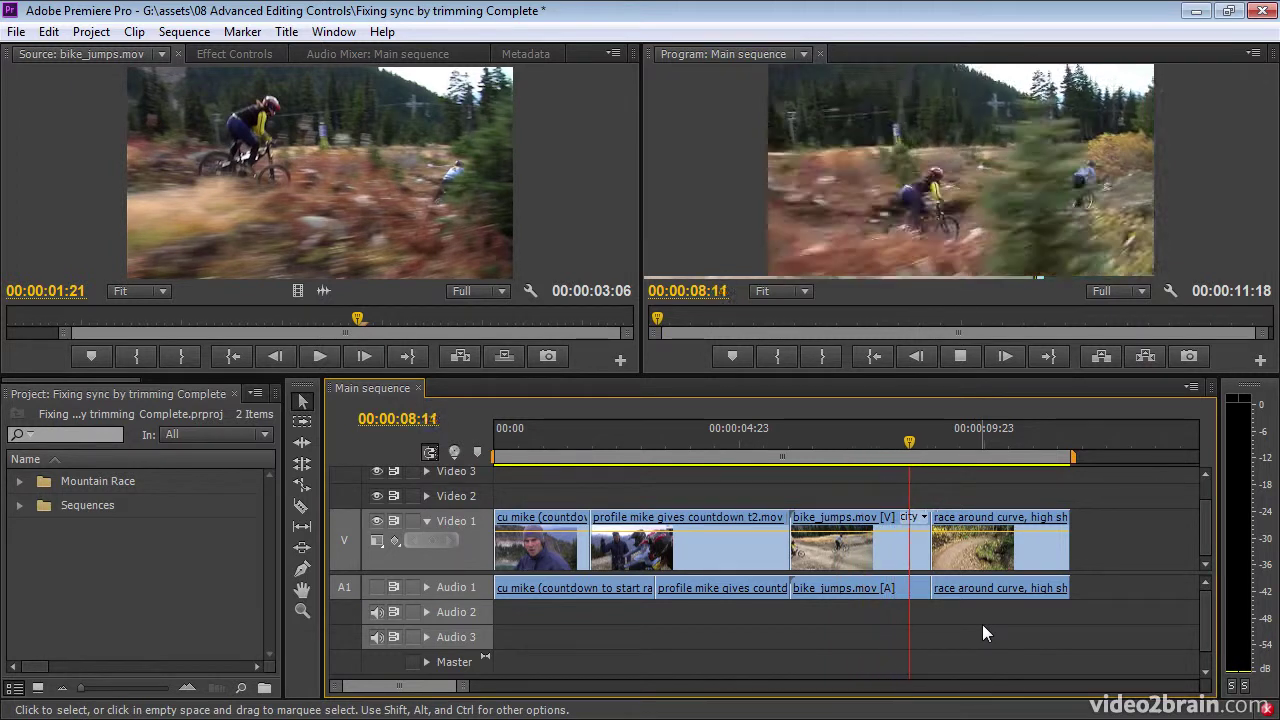
{"action": "key", "text": "k"}
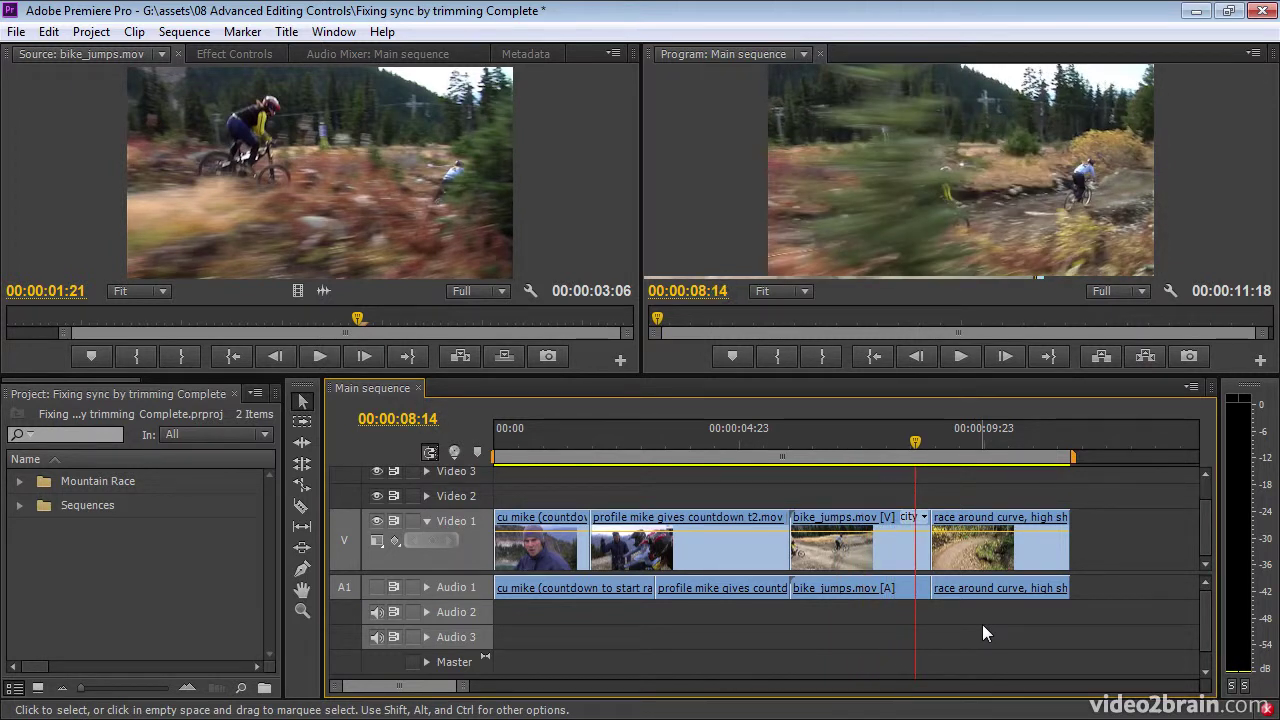
{"action": "key", "text": "j"}
{"action": "key", "text": "j"}
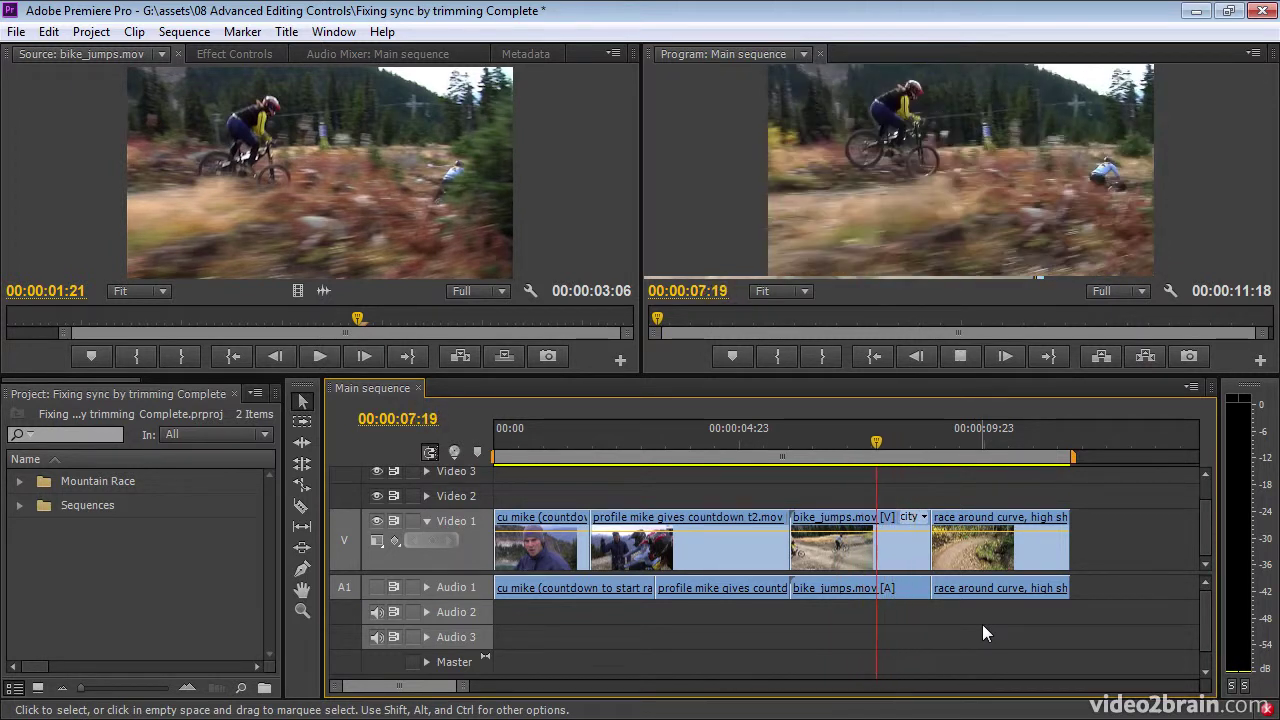
{"action": "key", "text": "l"}
{"action": "key", "text": "l"}
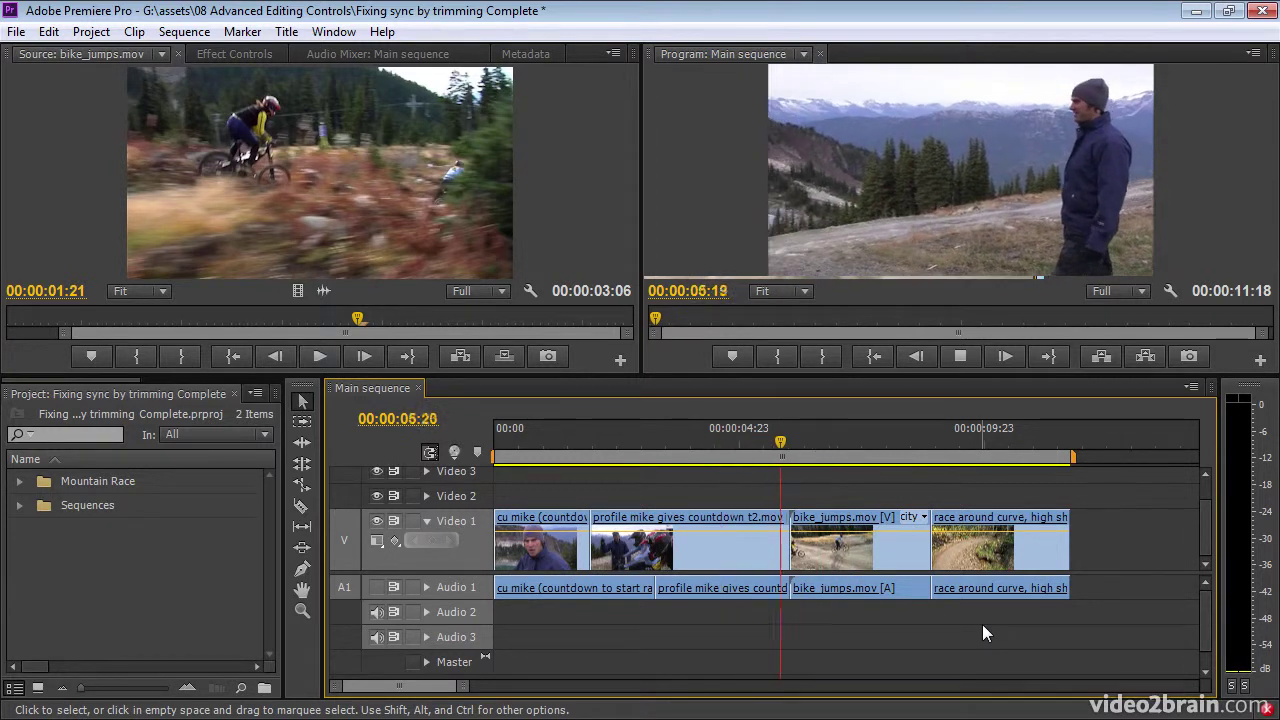
{"action": "key", "text": "k"}
{"action": "key", "text": "j"}
{"action": "key", "text": "k"}
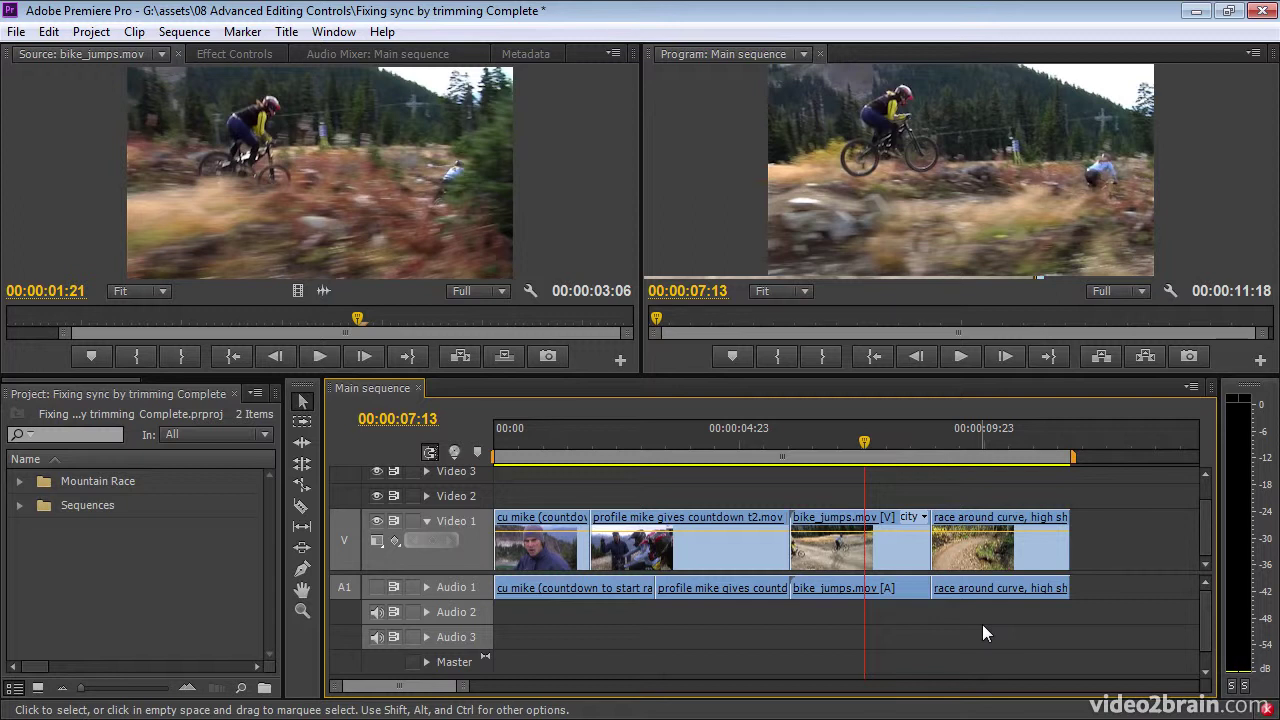
- Trim 39 frames off bike_jumps' end in Trim mode so it ends at 00:00:07:07
{"action": "left_click", "coordinate": [918, 557]}
{"action": "key", "text": "space"}
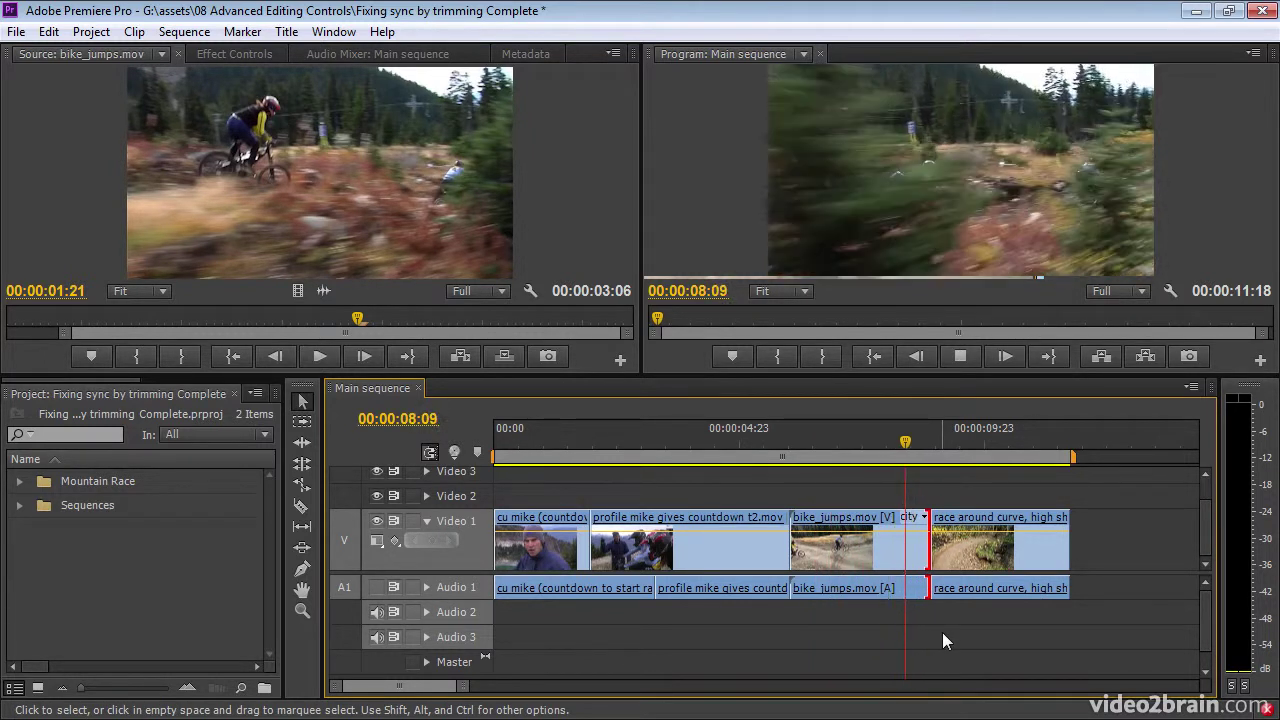
{"action": "key", "text": "space"}
{"action": "double_click", "coordinate": [924, 540]}
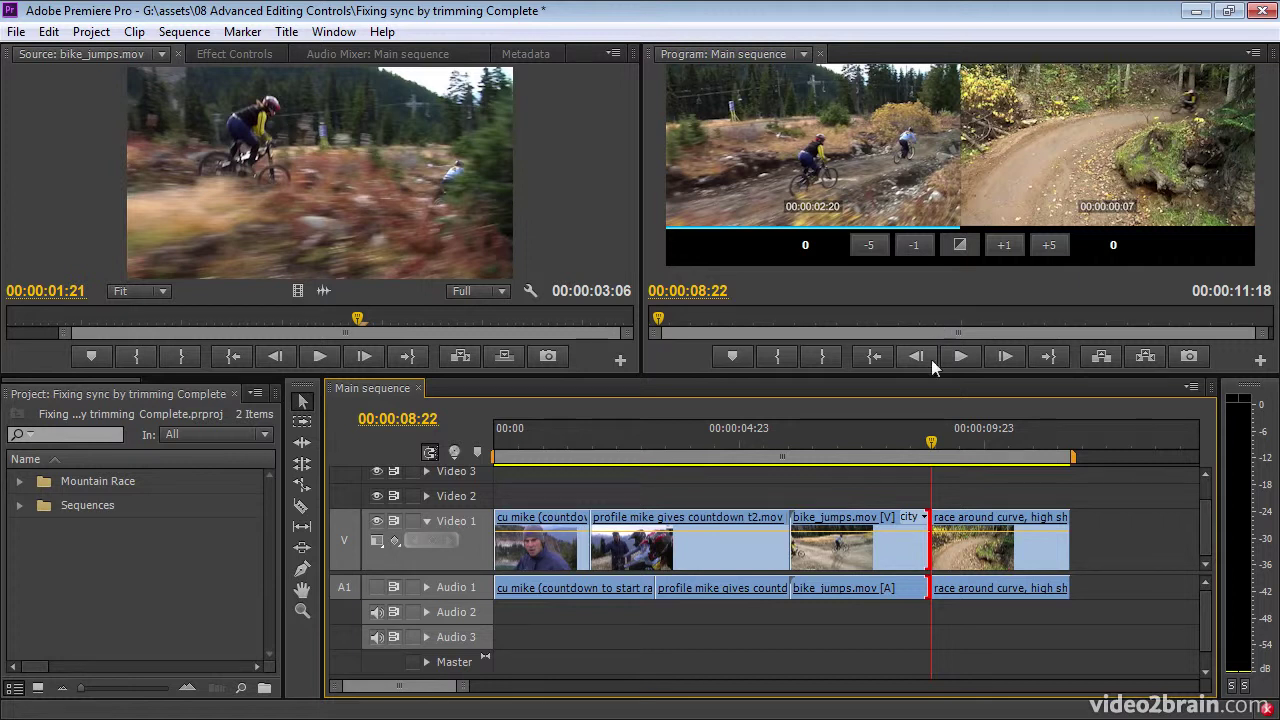
{"action": "left_click_drag", "start_coordinate": [862, 190], "coordinate": [820, 183]}
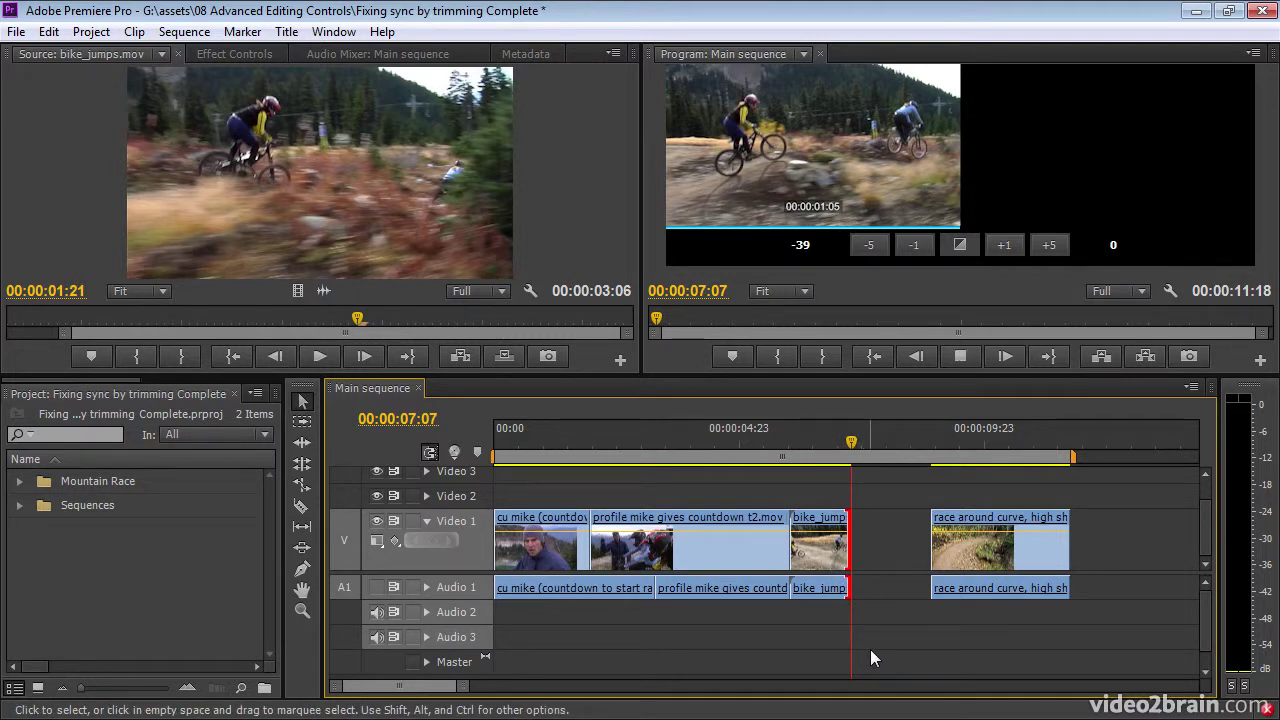
{"action": "key", "text": "space"}
{"action": "left_click", "coordinate": [832, 183]}
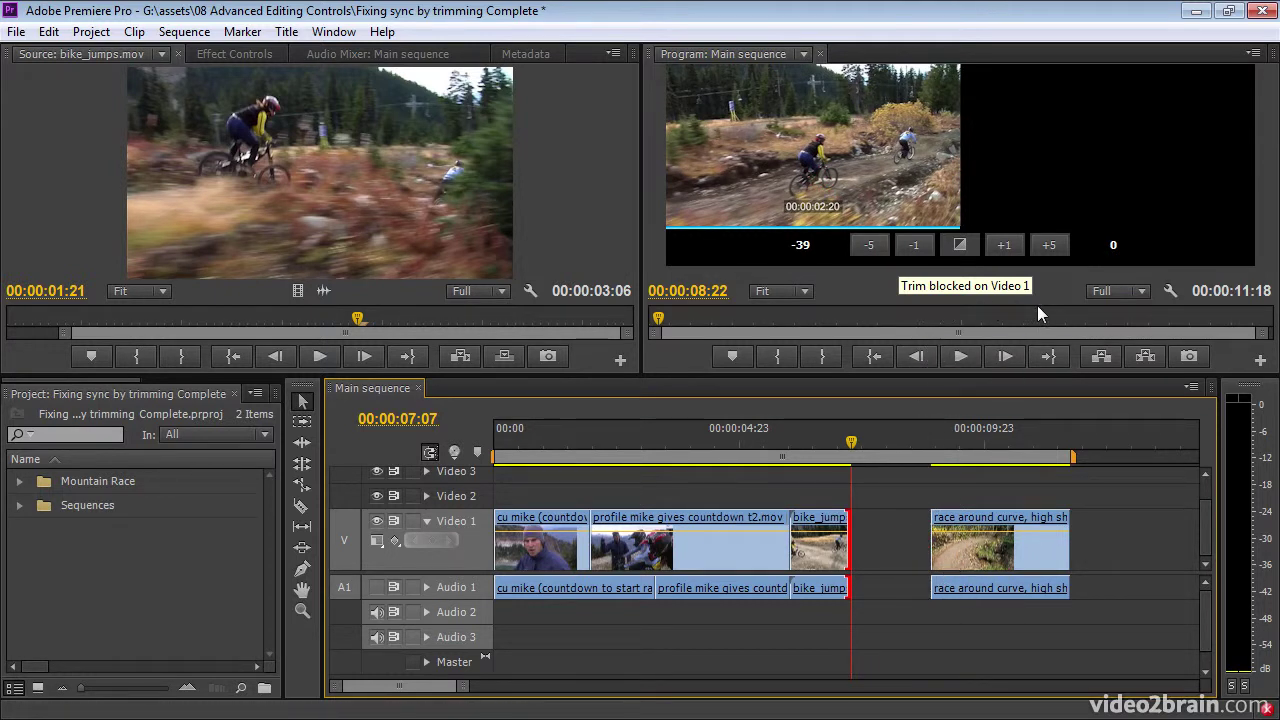
- Restore bike_jumps to meet the race clip, then trial-trim the race clip's head 37 frames
{"action": "left_click_drag", "start_coordinate": [1037, 307], "coordinate": [1037, 307]}
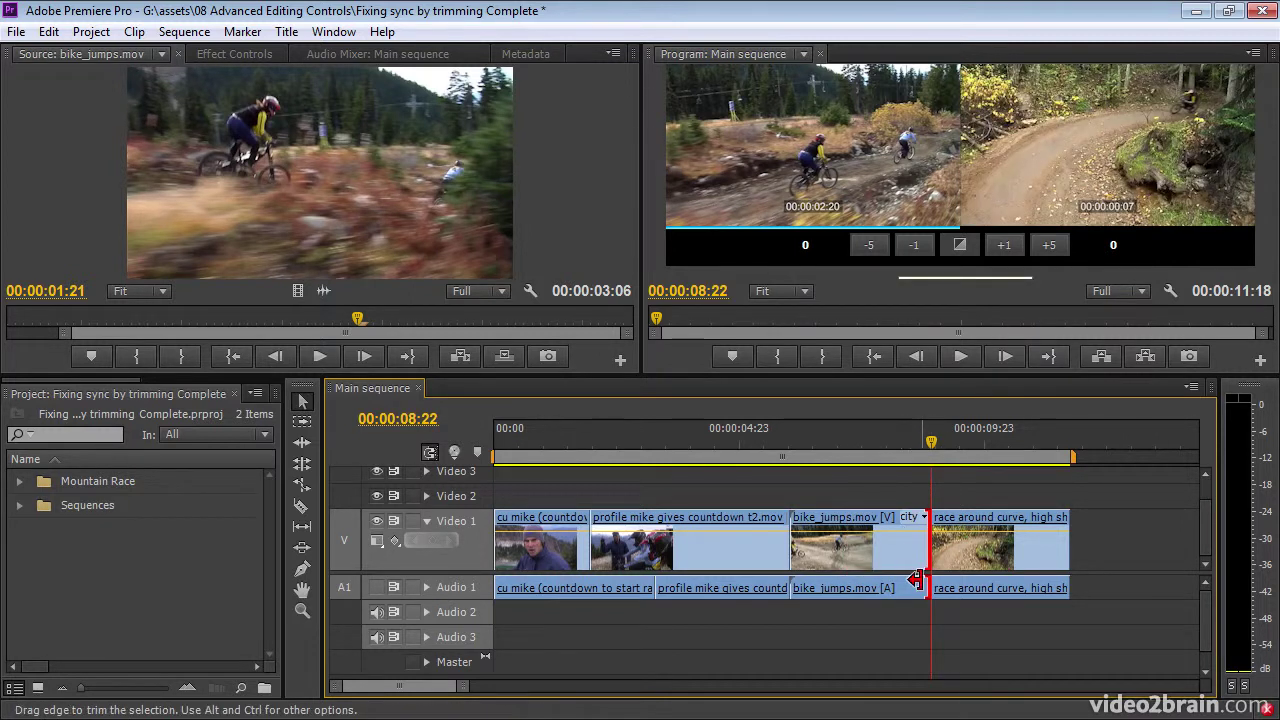
{"action": "left_click", "coordinate": [1192, 157]}
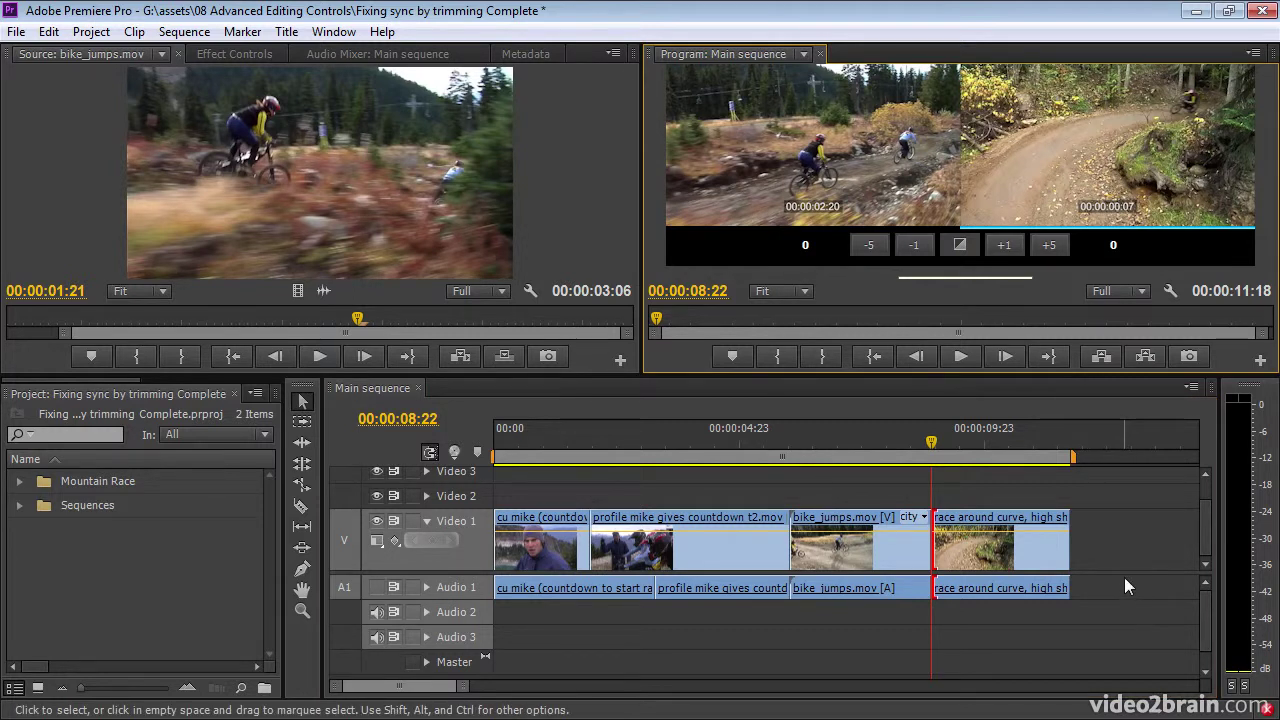
{"action": "key", "text": "l"}
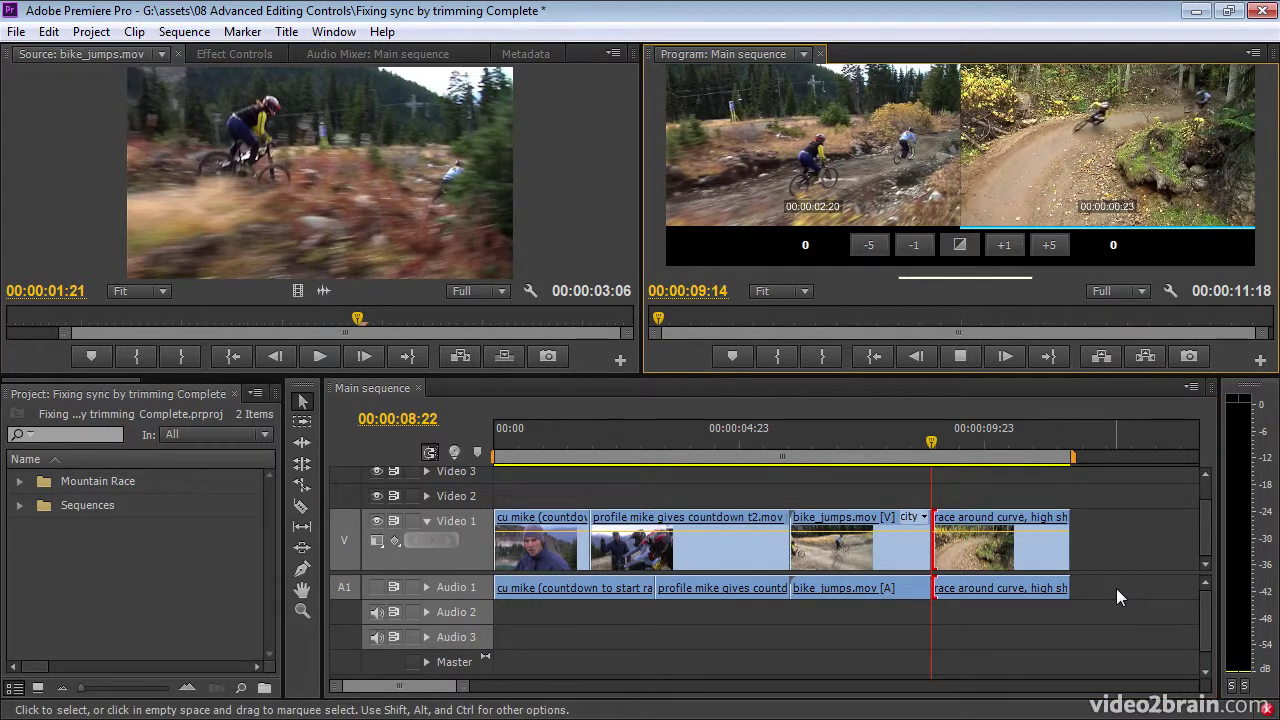
{"action": "key", "text": "k"}
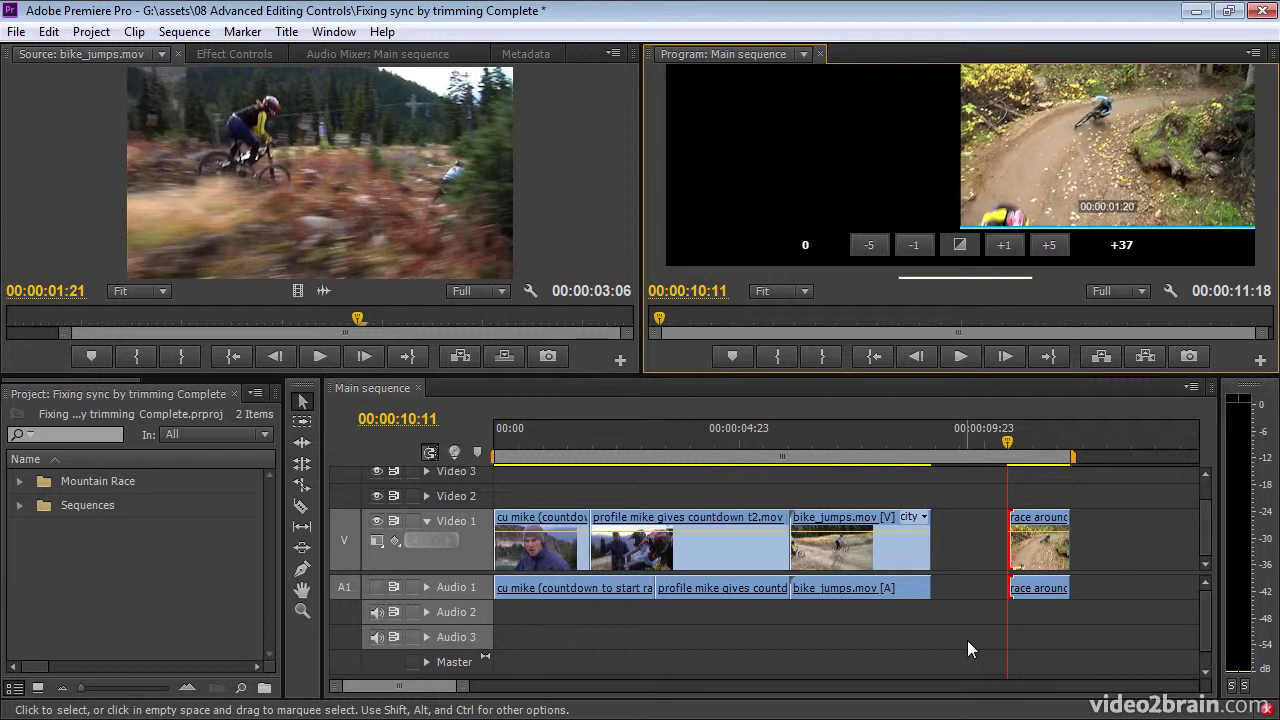
- Review the edit and undo the head trim so race around curve starts at 00:00:08:22
{"action": "key", "text": "space"}
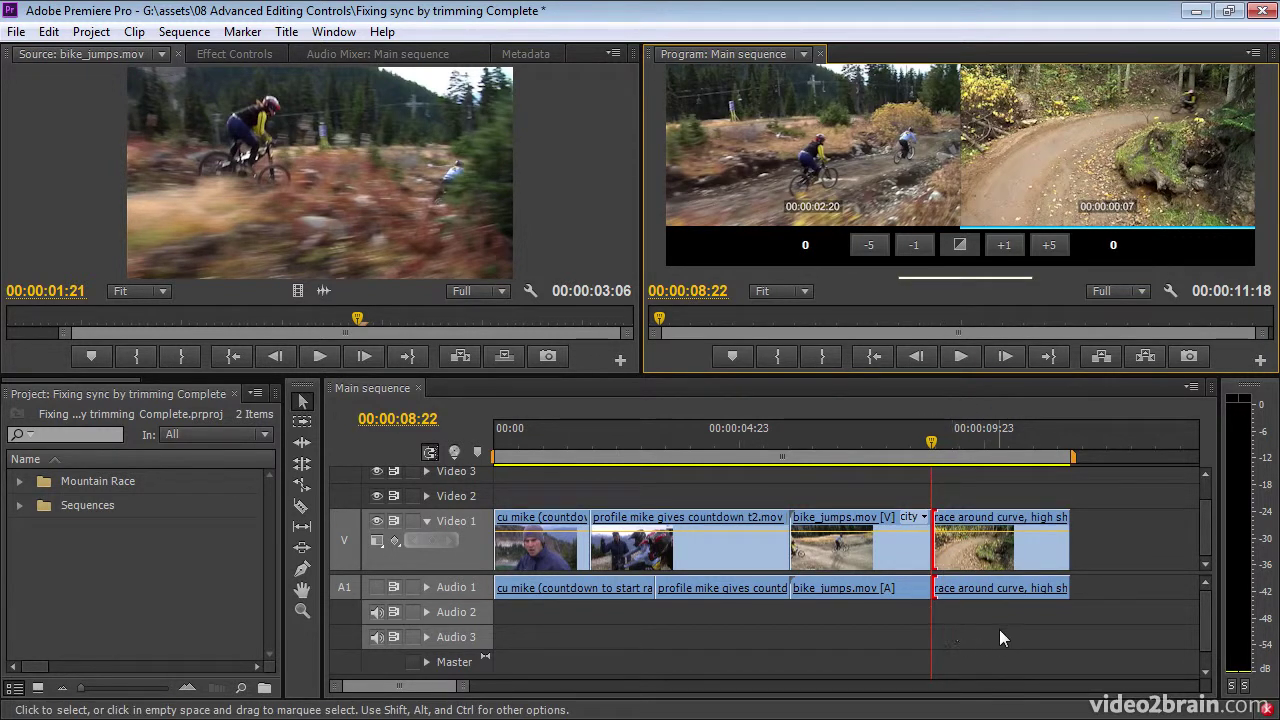
{"action": "left_click", "coordinate": [1025, 637]}
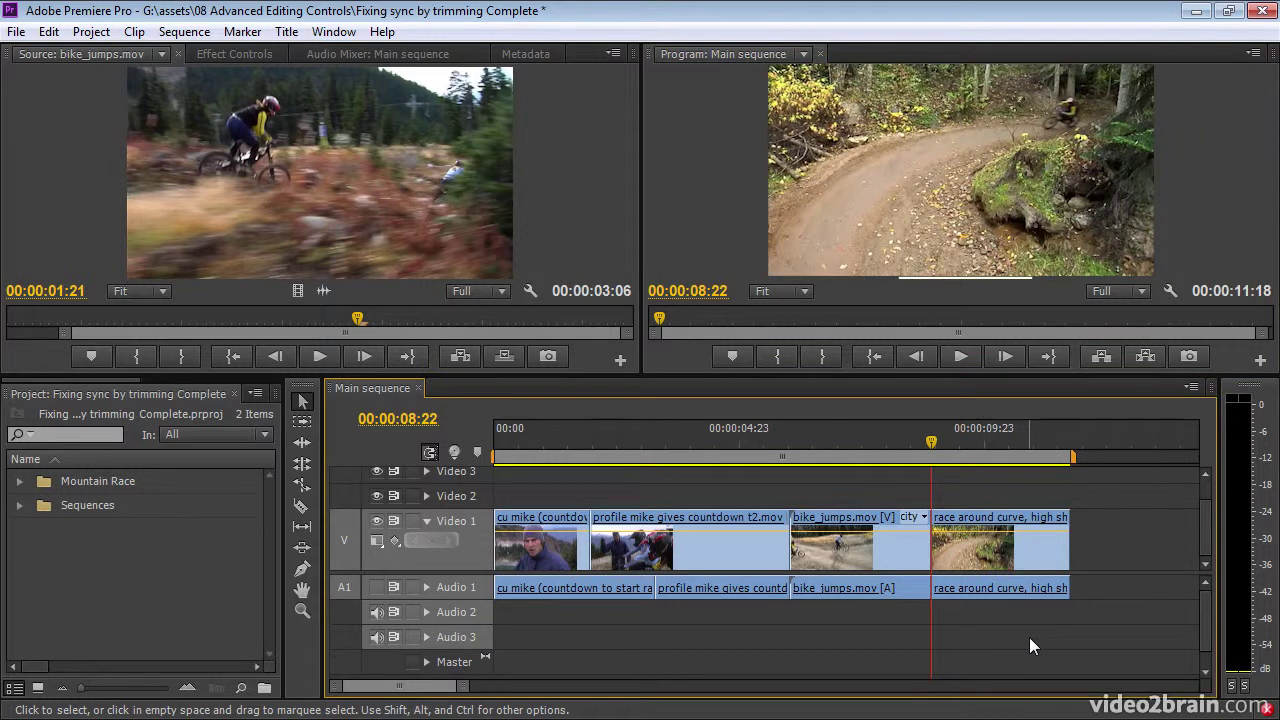
{"action": "left_click", "coordinate": [1057, 553], "text": "ctrl"}
- Ripple-trim race around curve's tail back 23 frames so the Main sequence ends at 00:00:10:19
{"action": "double_click", "coordinate": [1062, 560]}
{"action": "key", "text": "ctrl+Right"}
{"action": "key", "text": "ctrl+Right"}
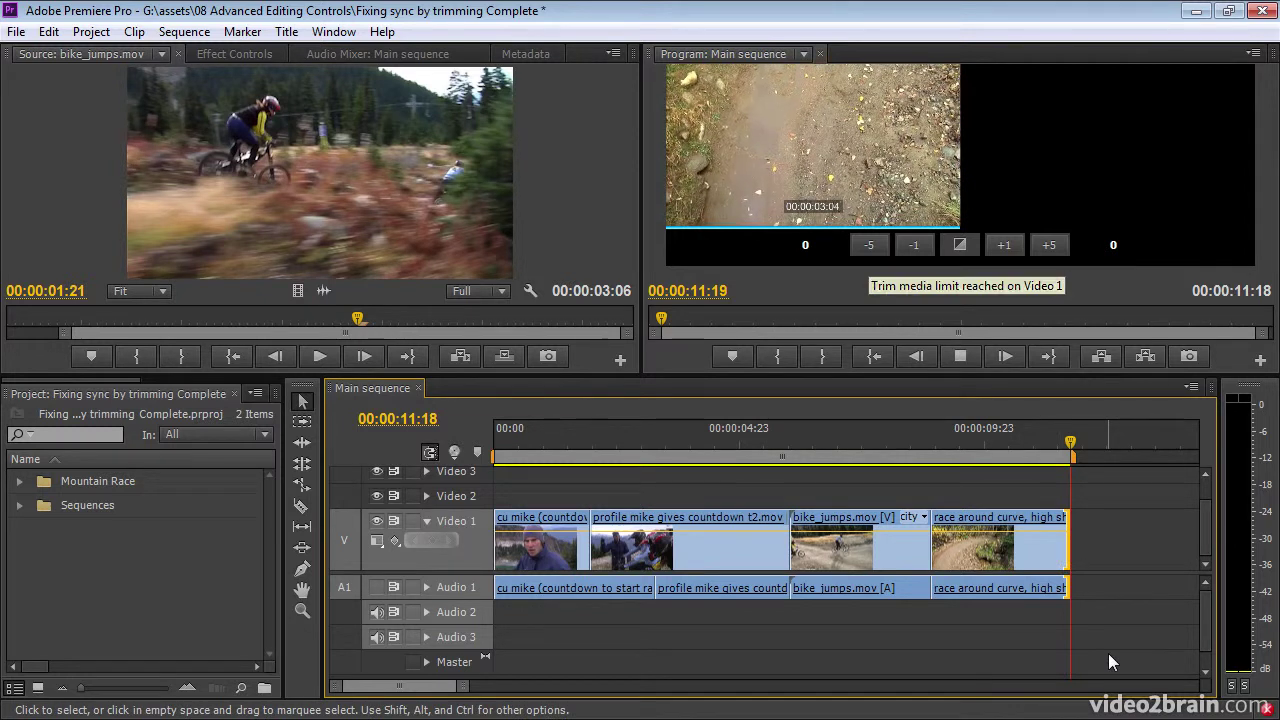
{"action": "key", "text": "space"}
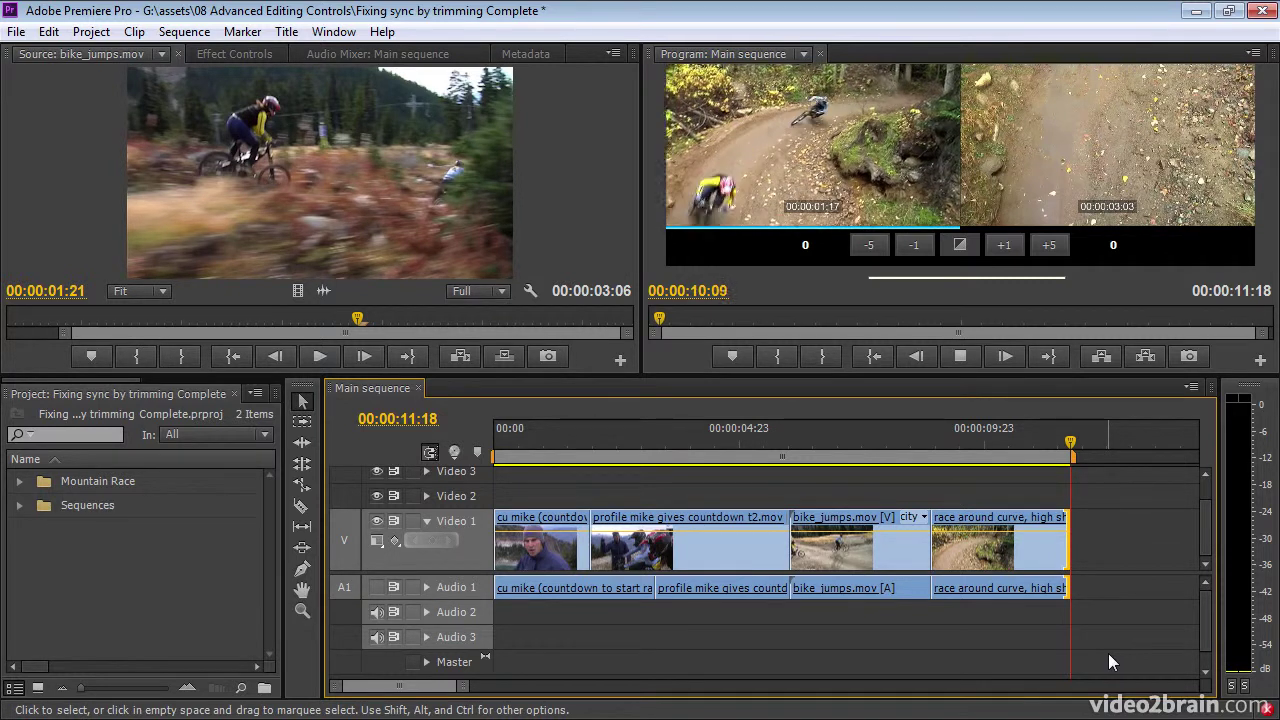
{"action": "key", "text": "o"}
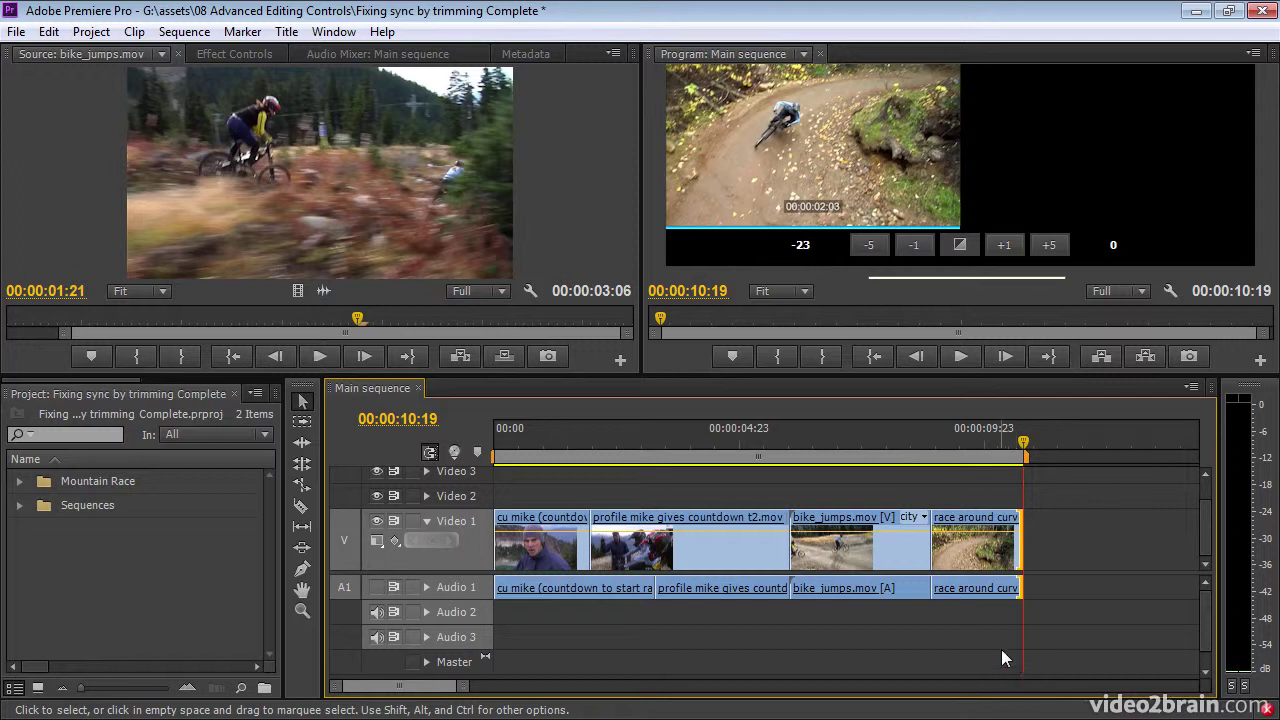
{"action": "key", "text": "Up"}
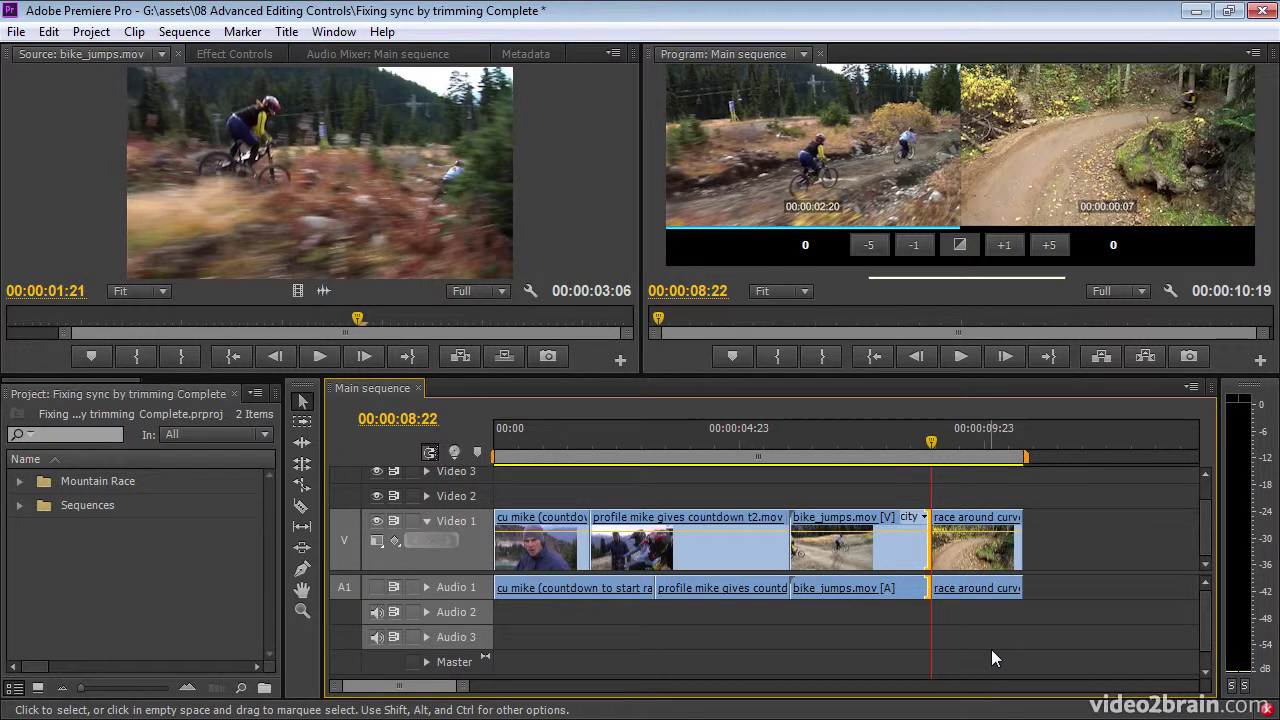
- Trim the race clip's head 8 frames during looped playback
{"action": "left_click", "coordinate": [1214, 130]}
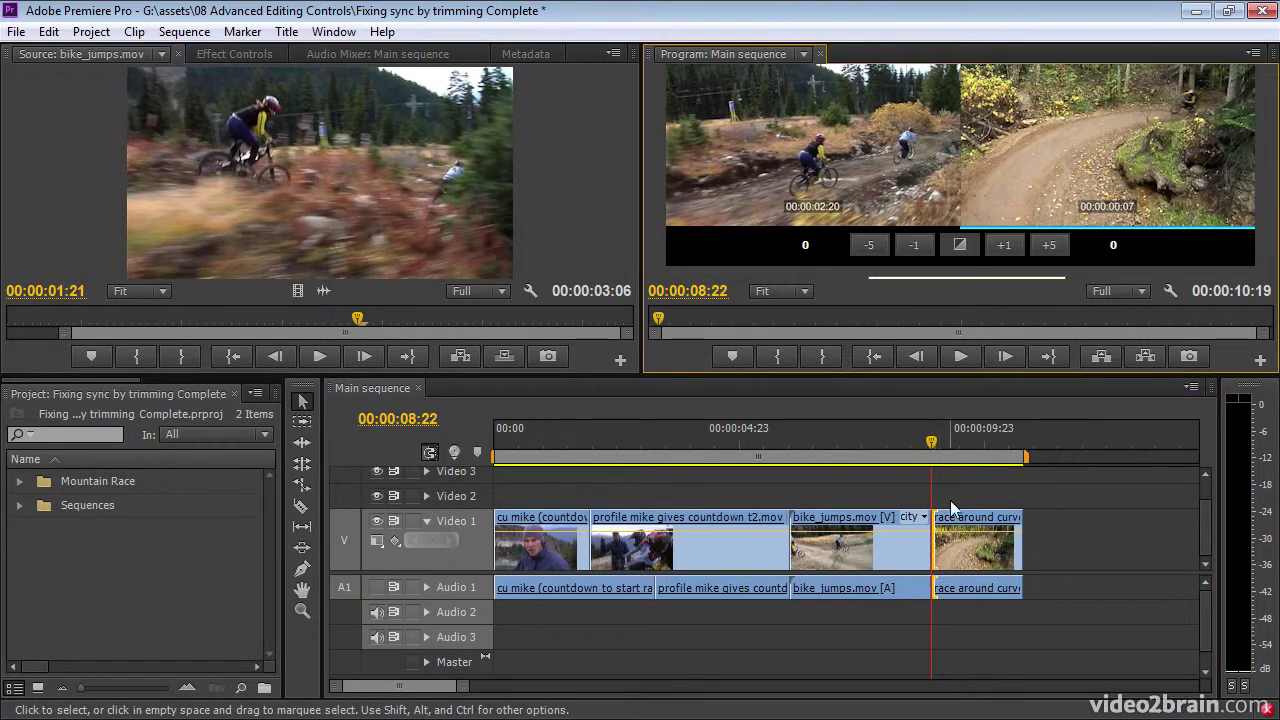
{"action": "key", "text": "space"}
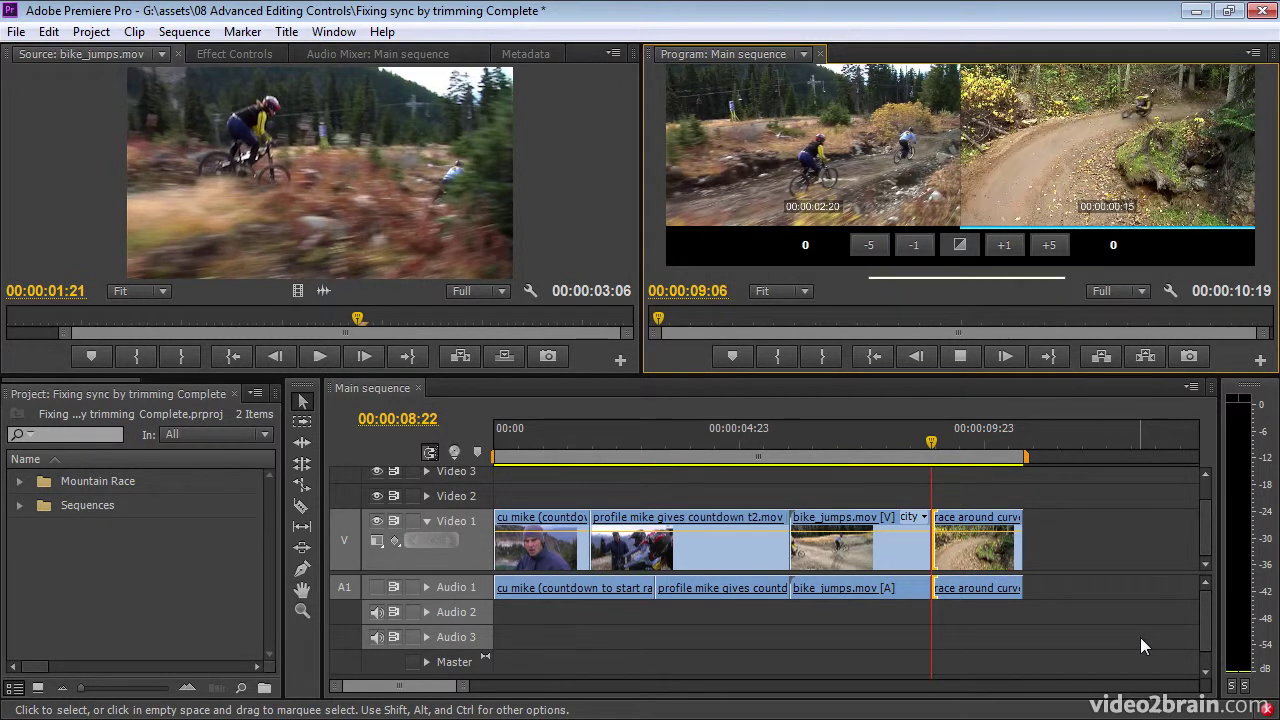
{"action": "key", "text": "k"}
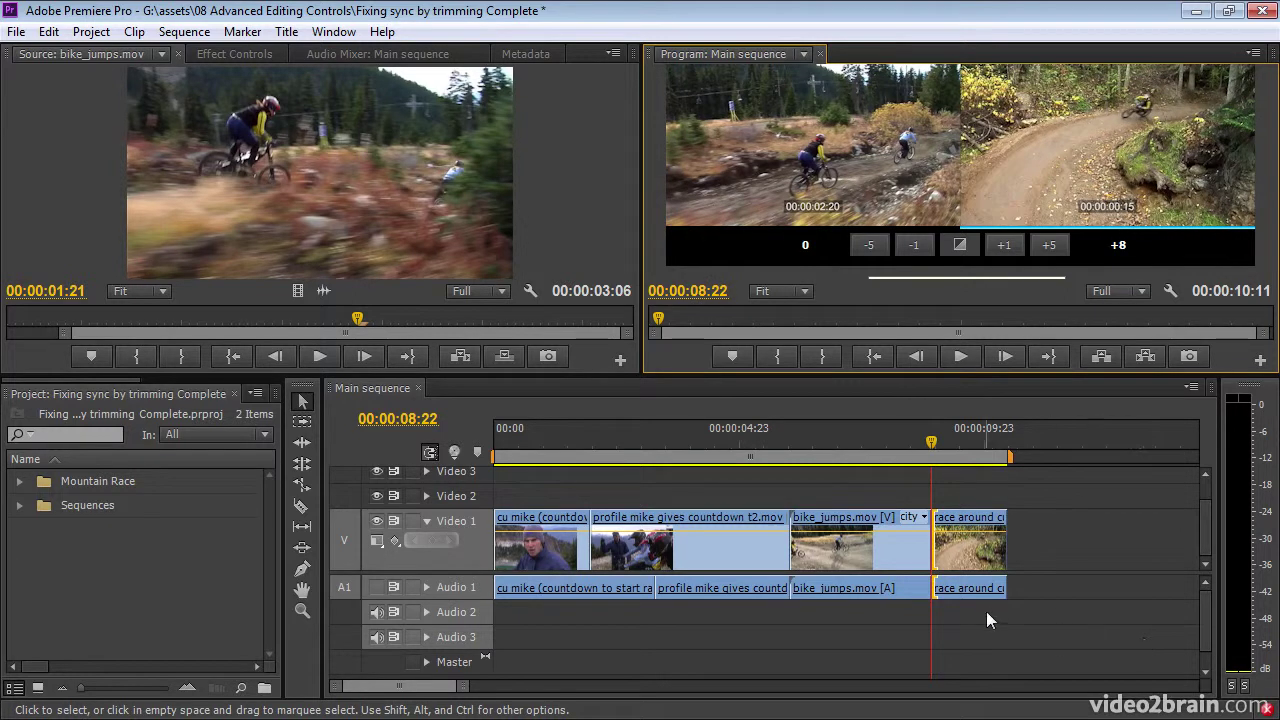
- Extend bike_jumps' end 9 frames so the edit falls at 00:00:09:07, then exit Trim mode
{"action": "left_click", "coordinate": [712, 134]}
{"action": "key", "text": "space"}
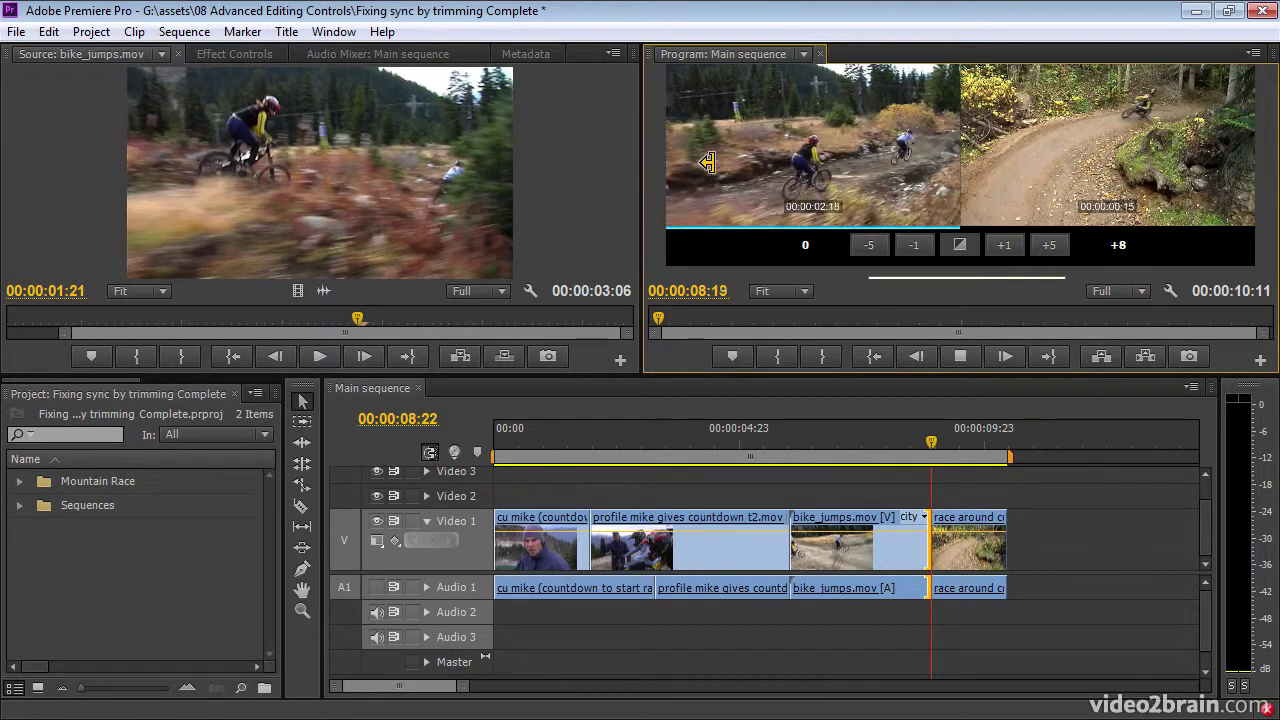
{"action": "key", "text": "k"}
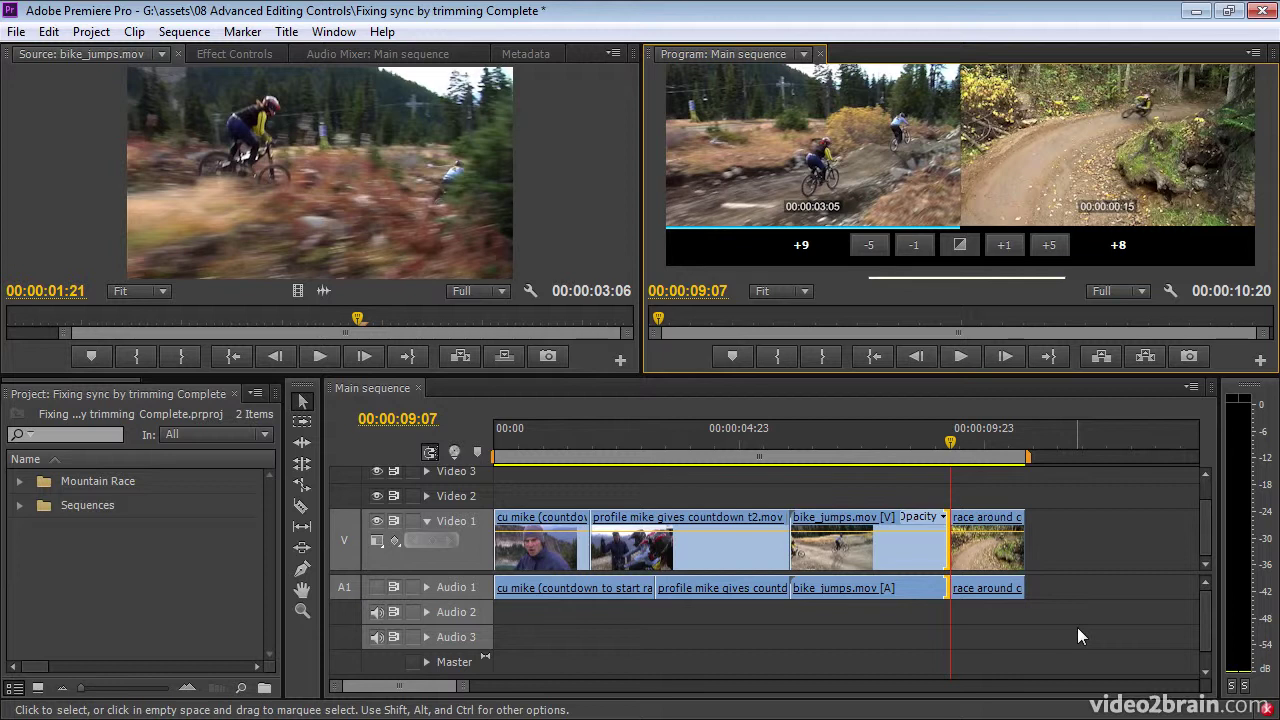
{"action": "left_click", "coordinate": [822, 638]}
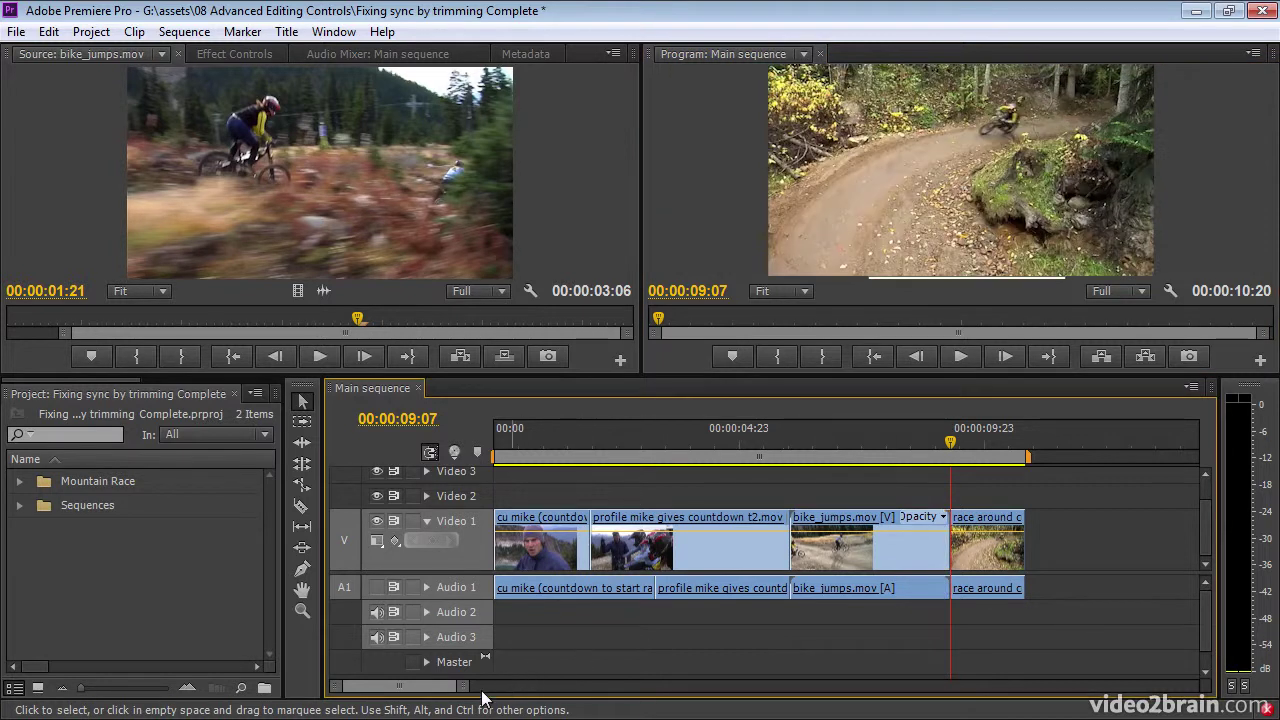
- Place bike race cable shot1.mov from the Mountain Race bin after a gap at the sequence end
{"action": "left_click_drag", "start_coordinate": [463, 690], "coordinate": [500, 689]}
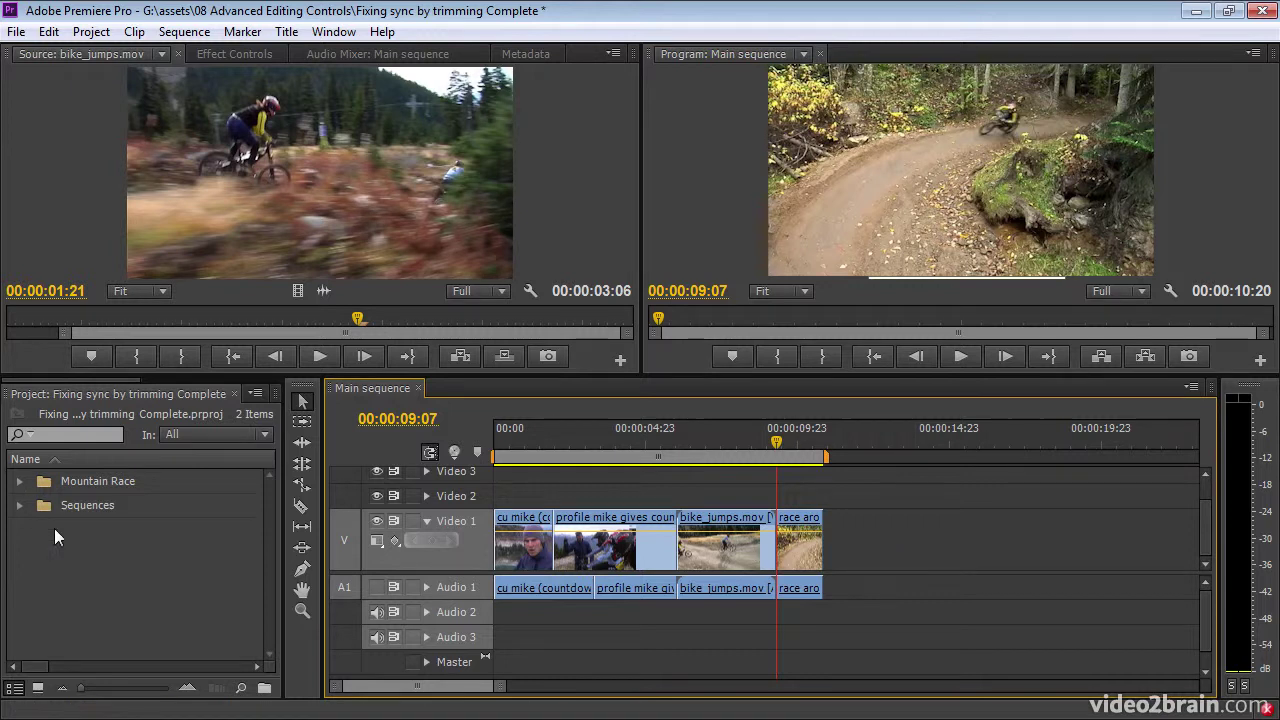
{"action": "left_click", "coordinate": [19, 481]}
{"action": "left_click_drag", "start_coordinate": [67, 537], "coordinate": [893, 556]}
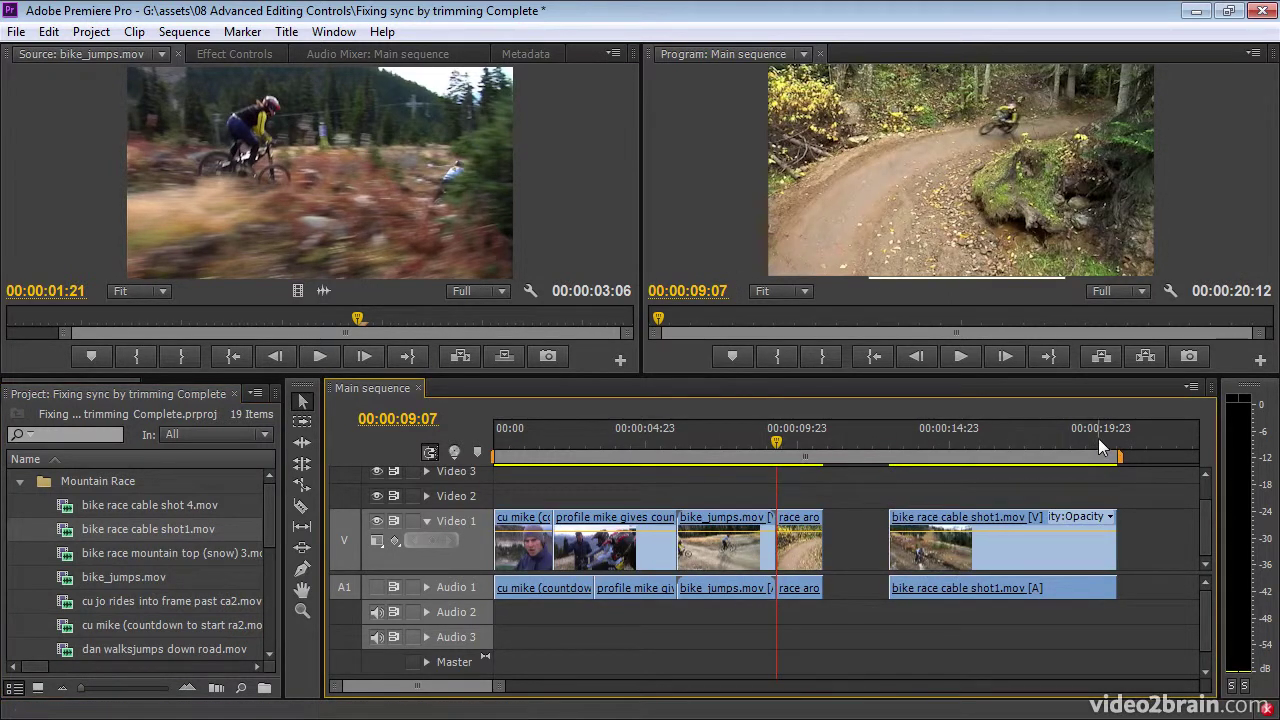
{"action": "left_click", "coordinate": [1100, 555]}
- Dynamically trim the cable shot's tail so the Main sequence ends at 00:00:19:20
{"action": "left_click_drag", "start_coordinate": [1100, 555], "coordinate": [1189, 545]}
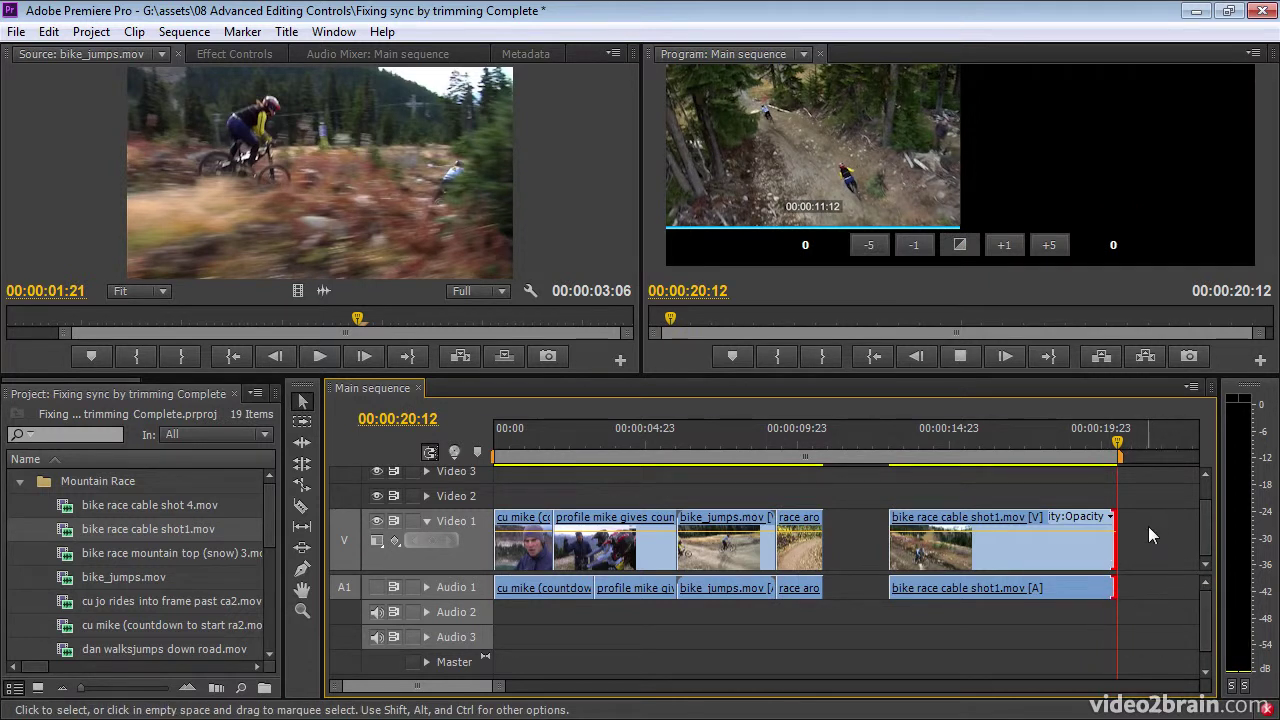
{"action": "key", "text": "space"}
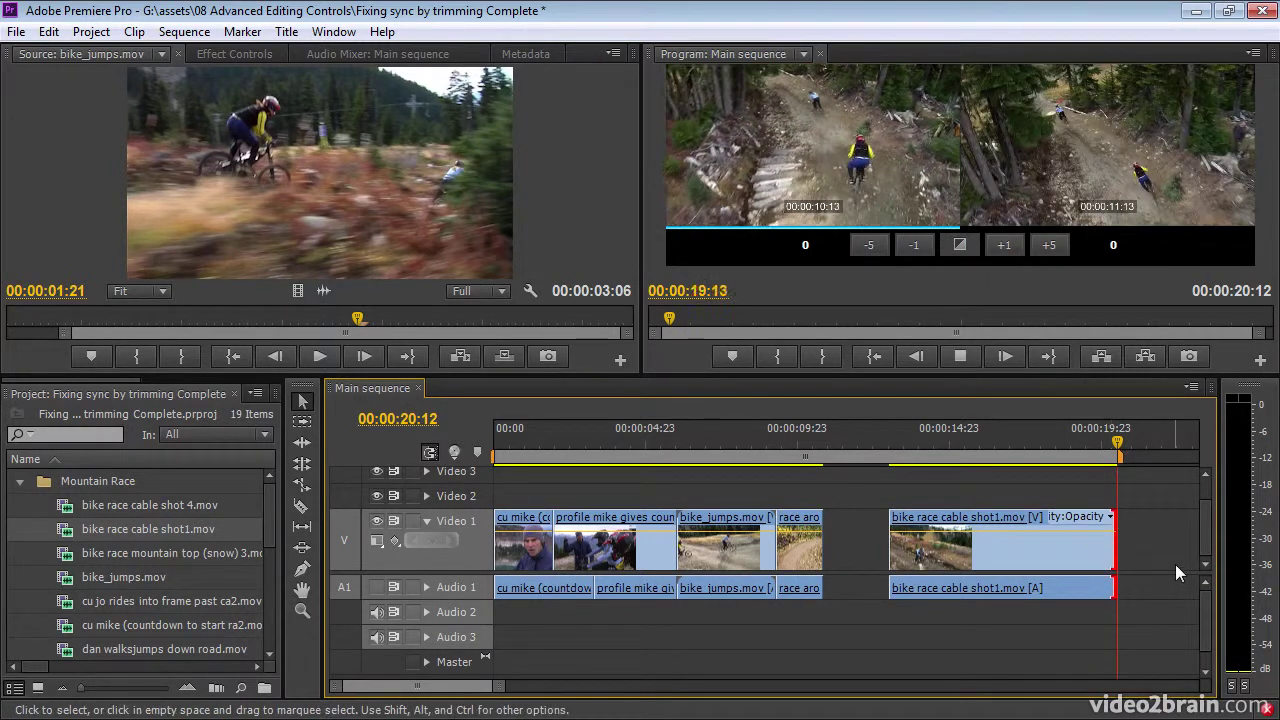
{"action": "key", "text": "k"}
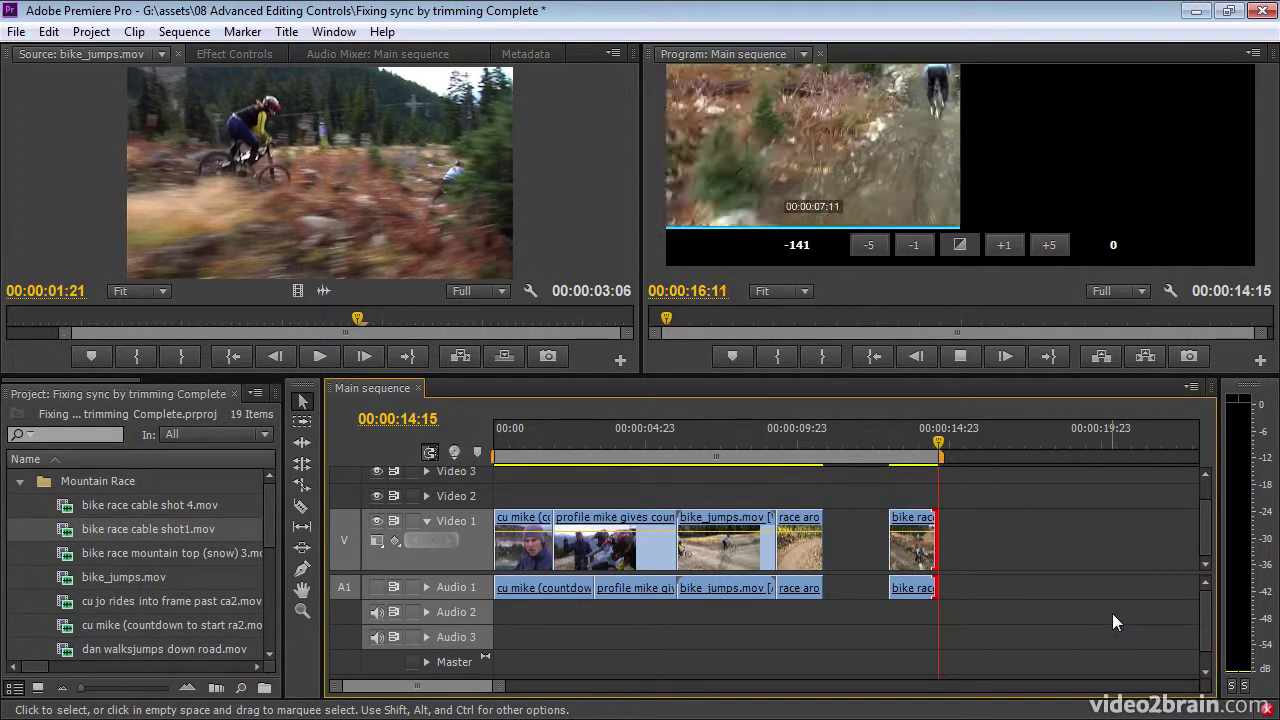
{"action": "key", "text": "k"}
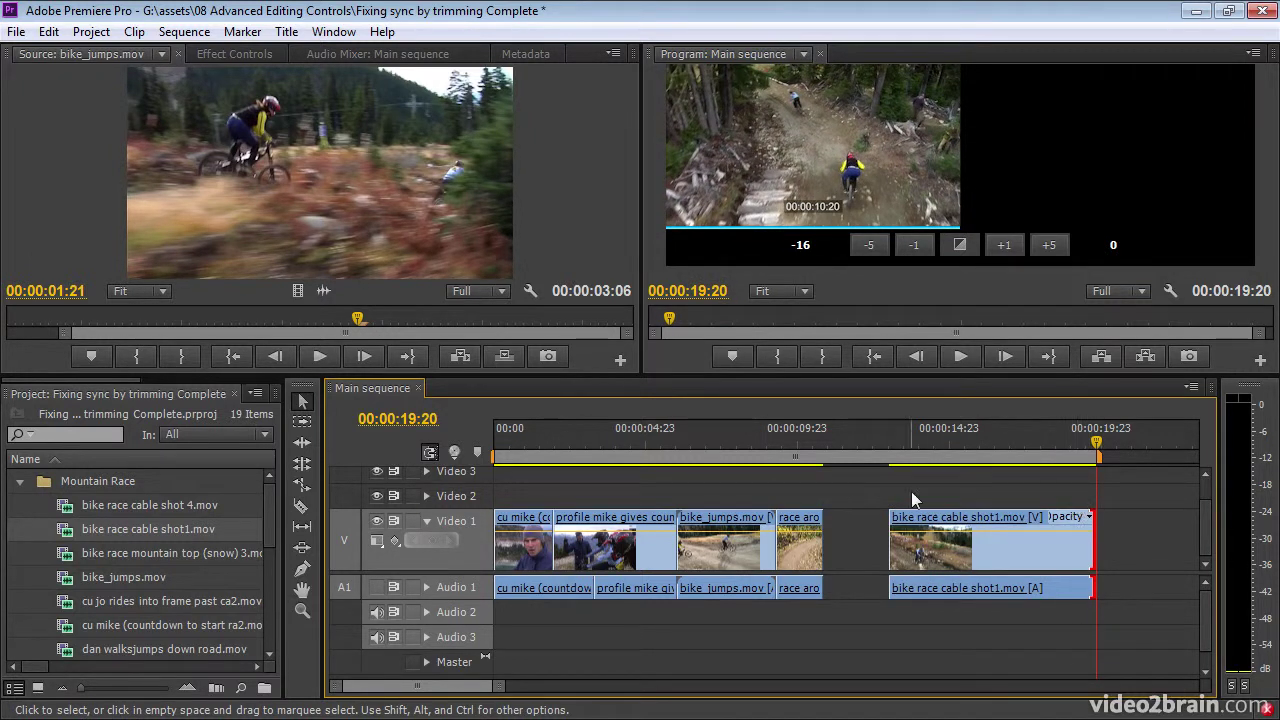
{"action": "key", "text": "Up"}
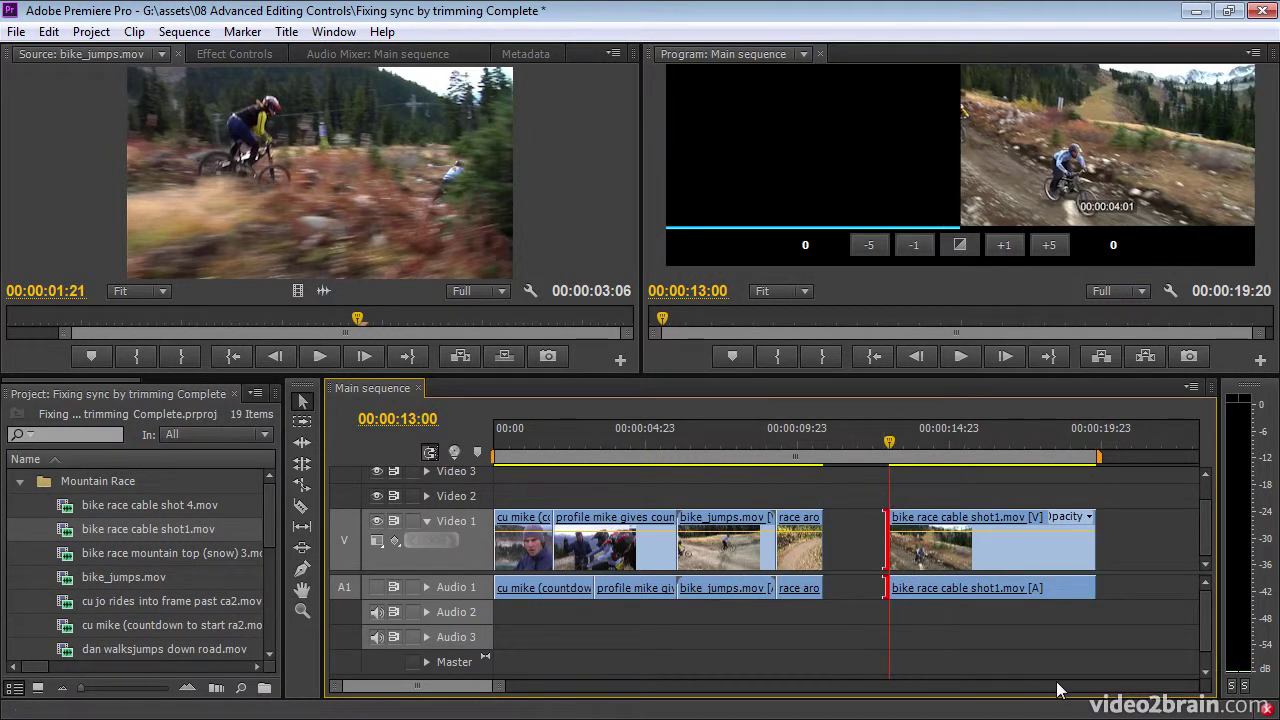
- Trim the cable shot's head 26 frames later so it starts at 00:00:14:02
{"action": "left_click", "coordinate": [1184, 185]}
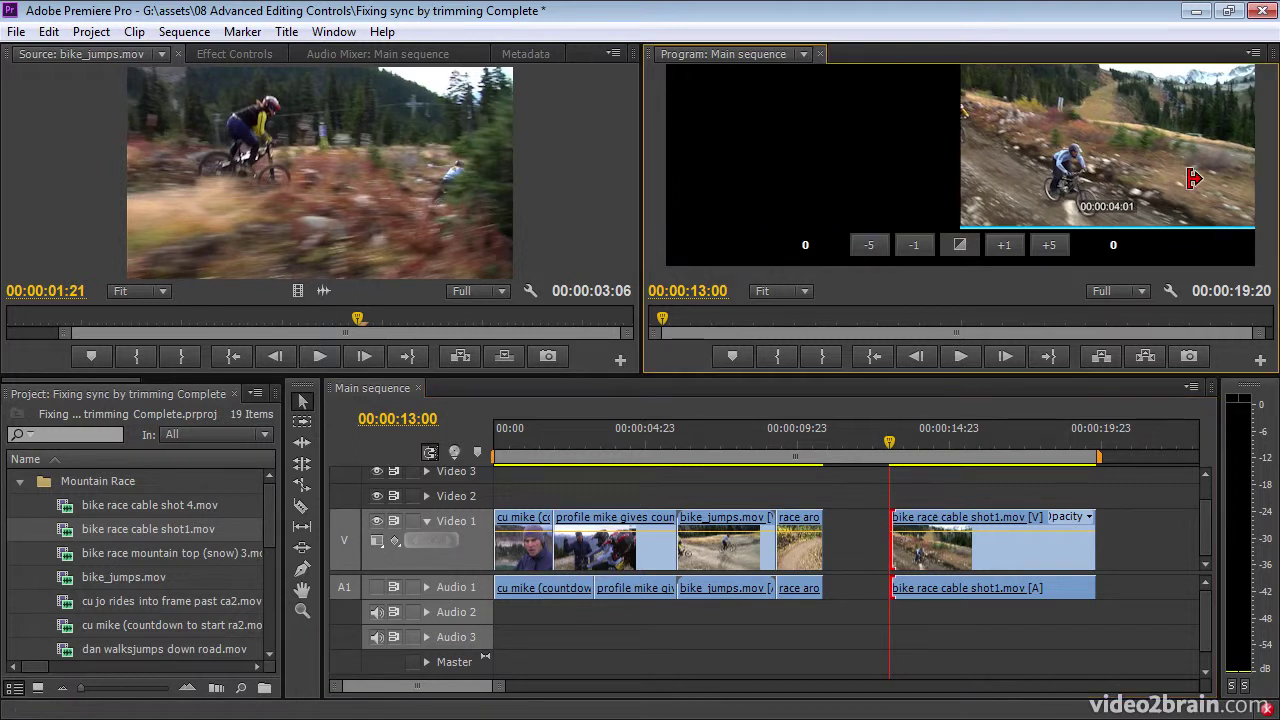
{"action": "key", "text": "space"}
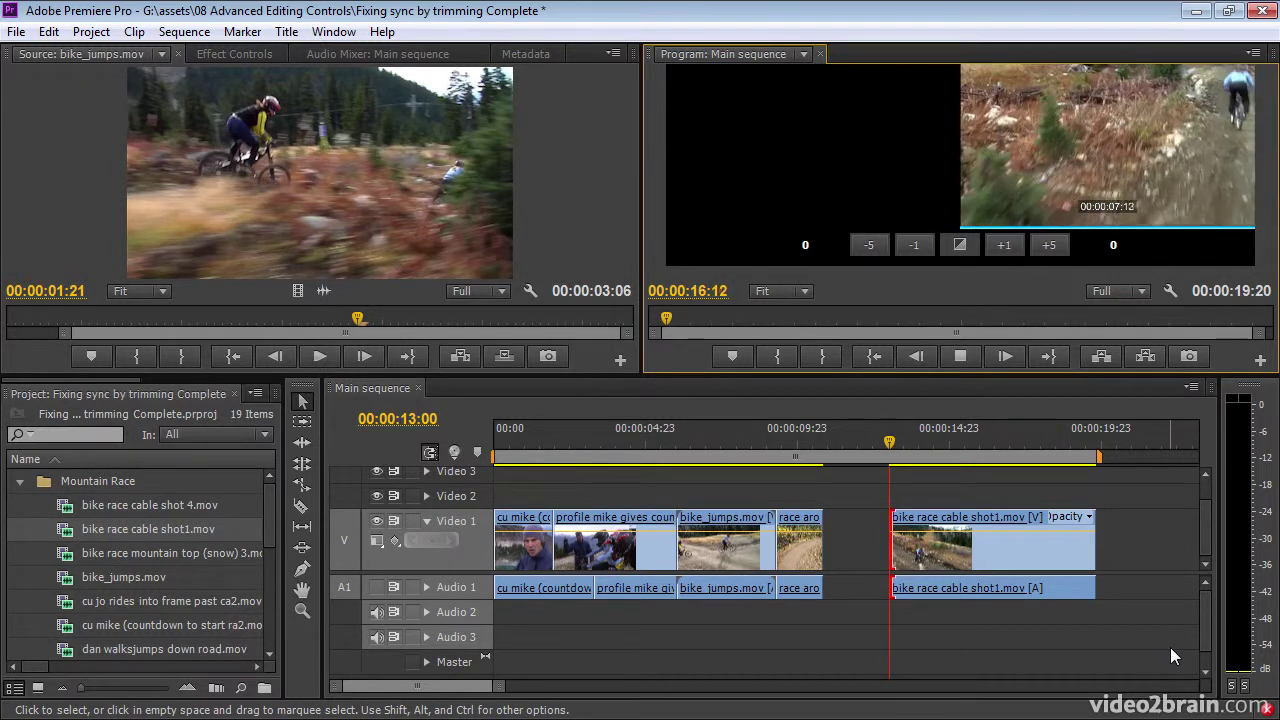
{"action": "key", "text": "k"}
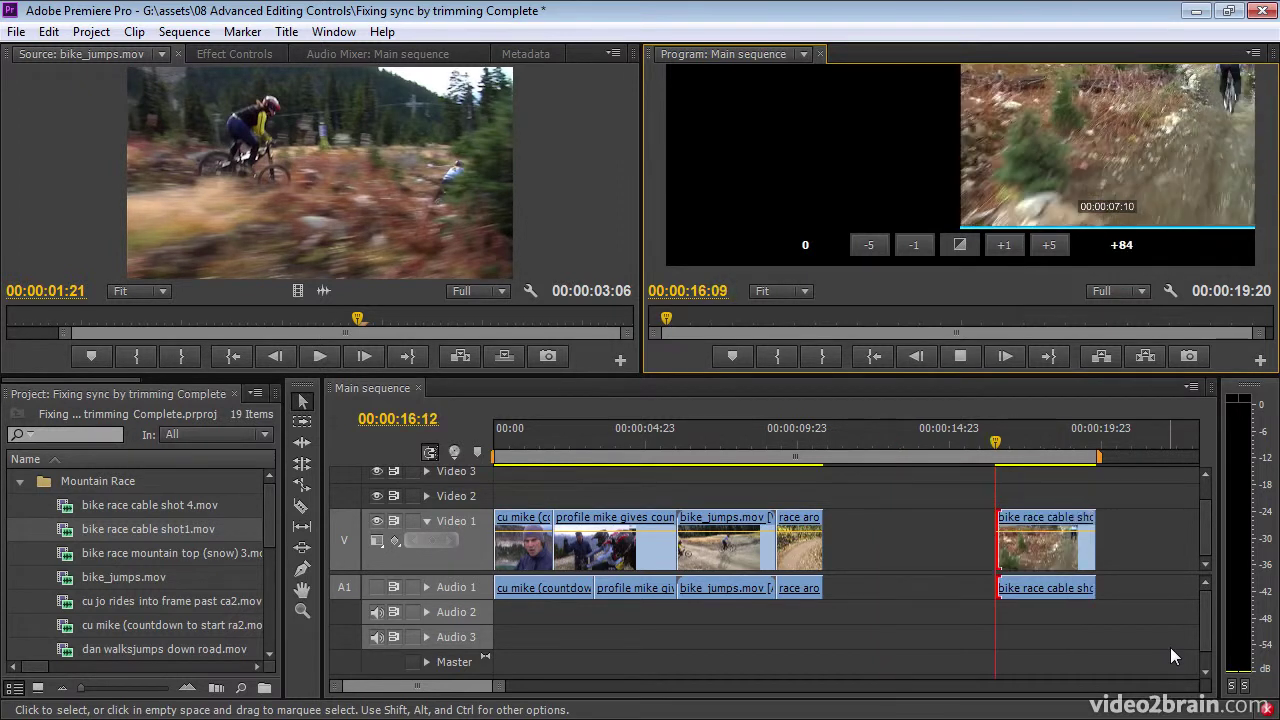
{"action": "key", "text": "j"}
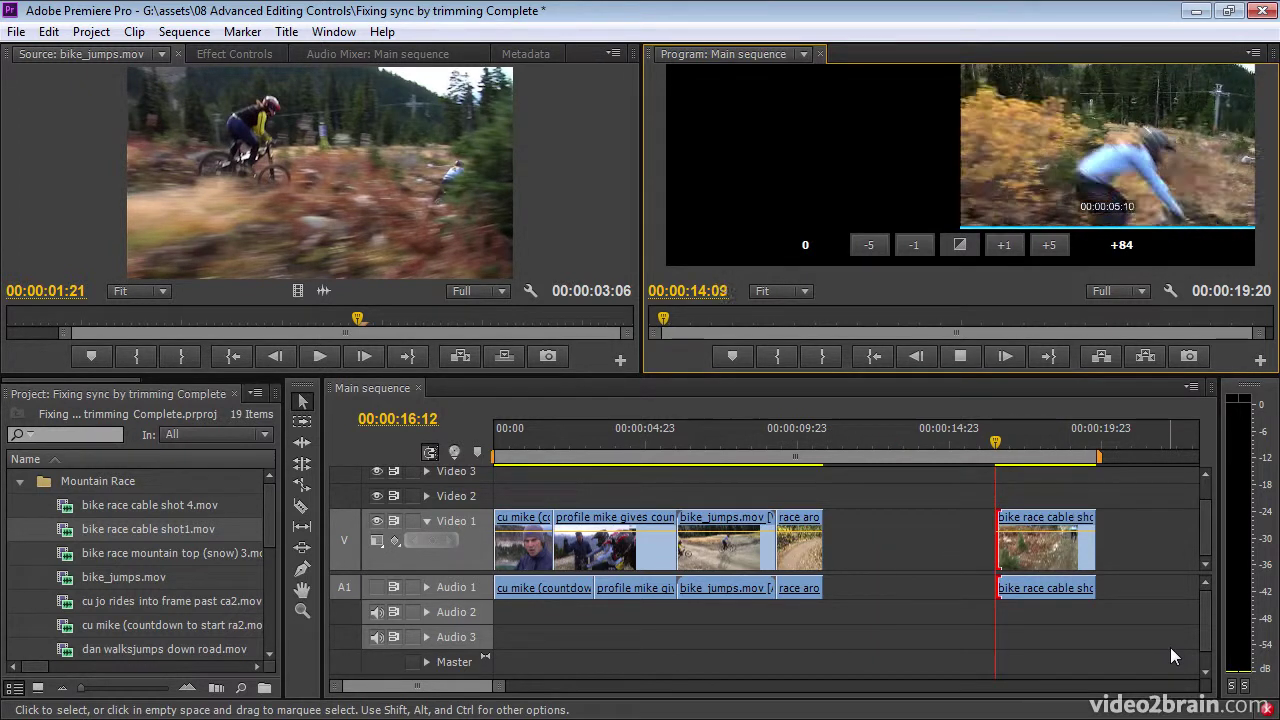
{"action": "key", "text": "k"}
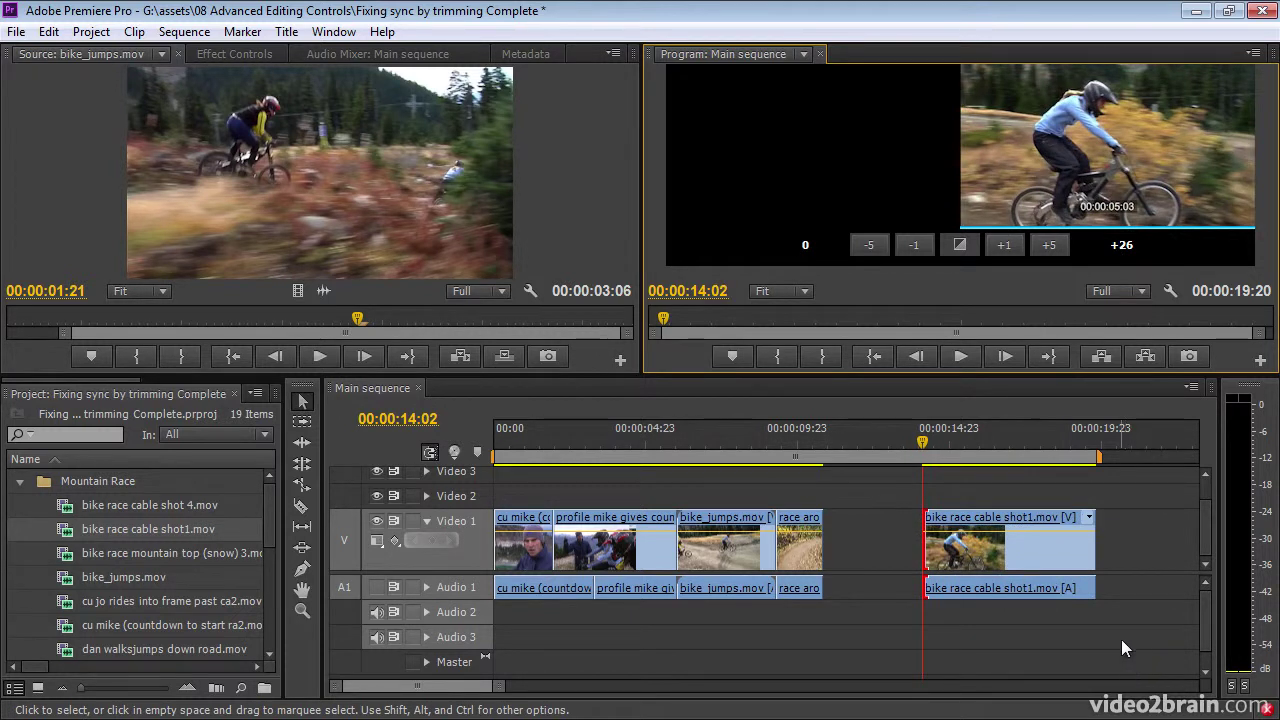
{"action": "key", "text": "space"}
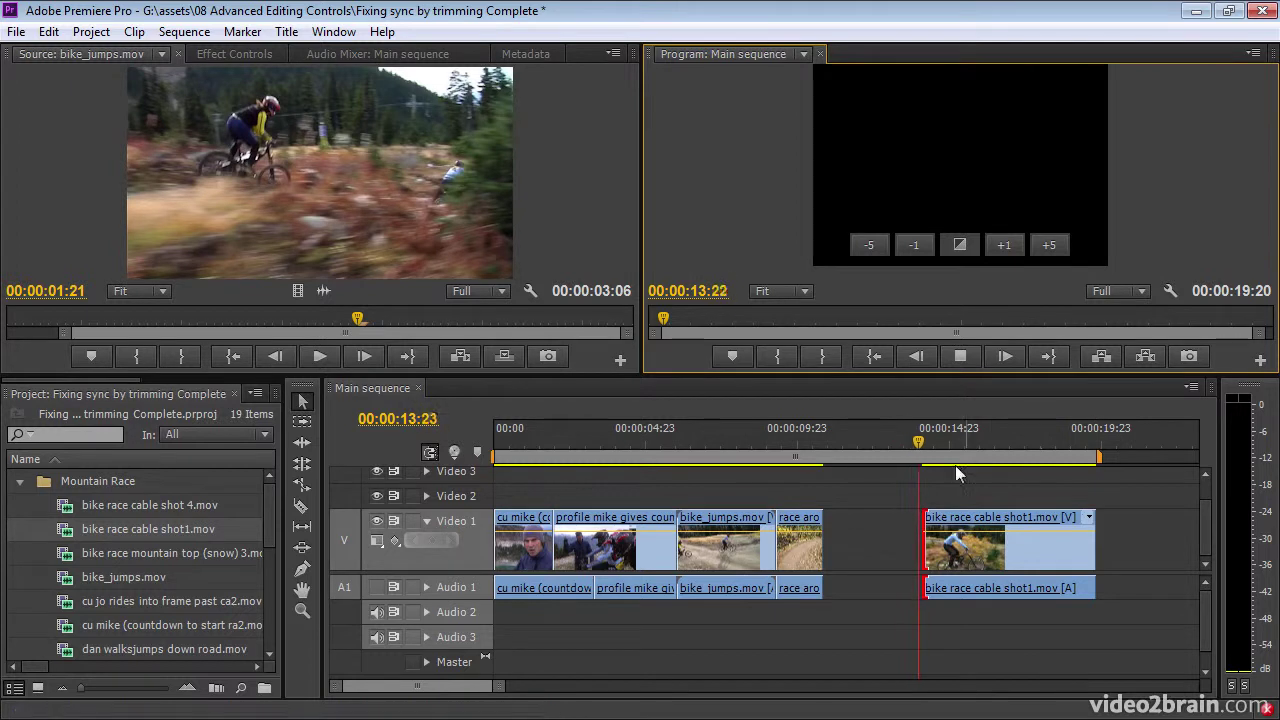
{"action": "key", "text": "space"}
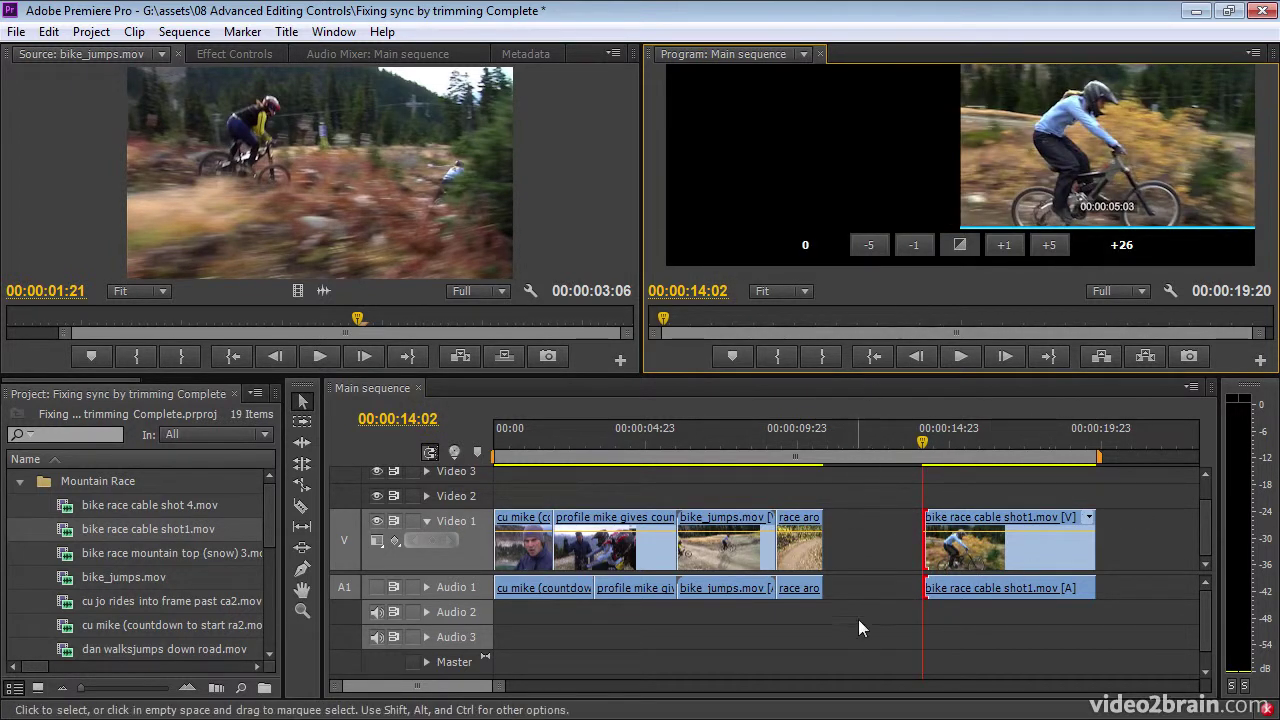
{"action": "left_click", "coordinate": [878, 600]}
- Ripple-delete the gap before bike race cable shot1 and preview the cut into it
{"action": "right_click", "coordinate": [878, 545]}
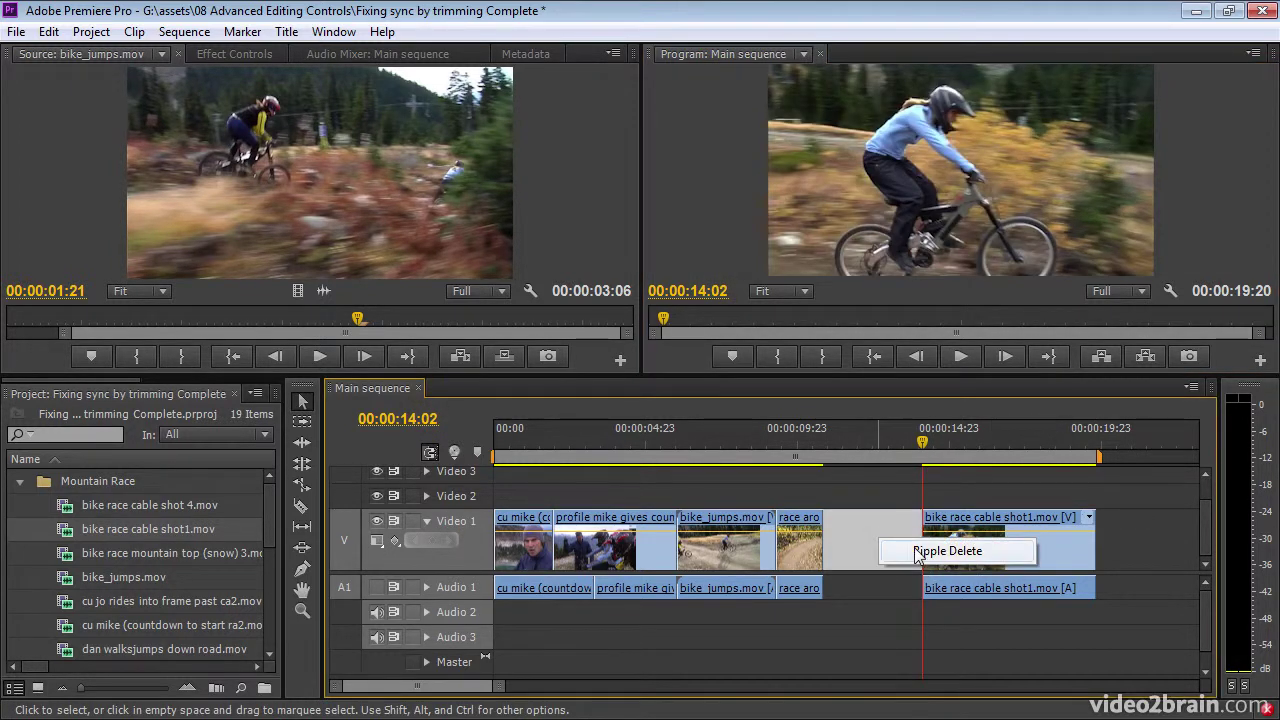
{"action": "left_click", "coordinate": [905, 547]}
{"action": "left_click", "coordinate": [826, 556]}
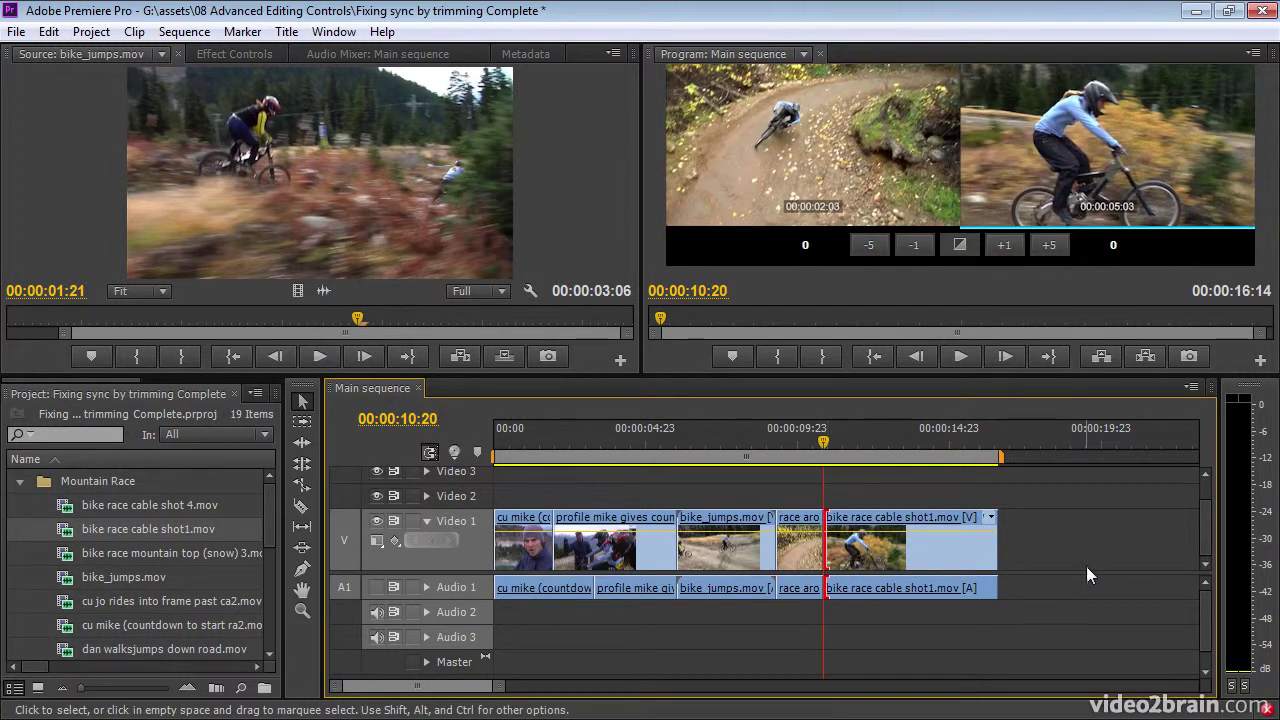
{"action": "key", "text": "space"}
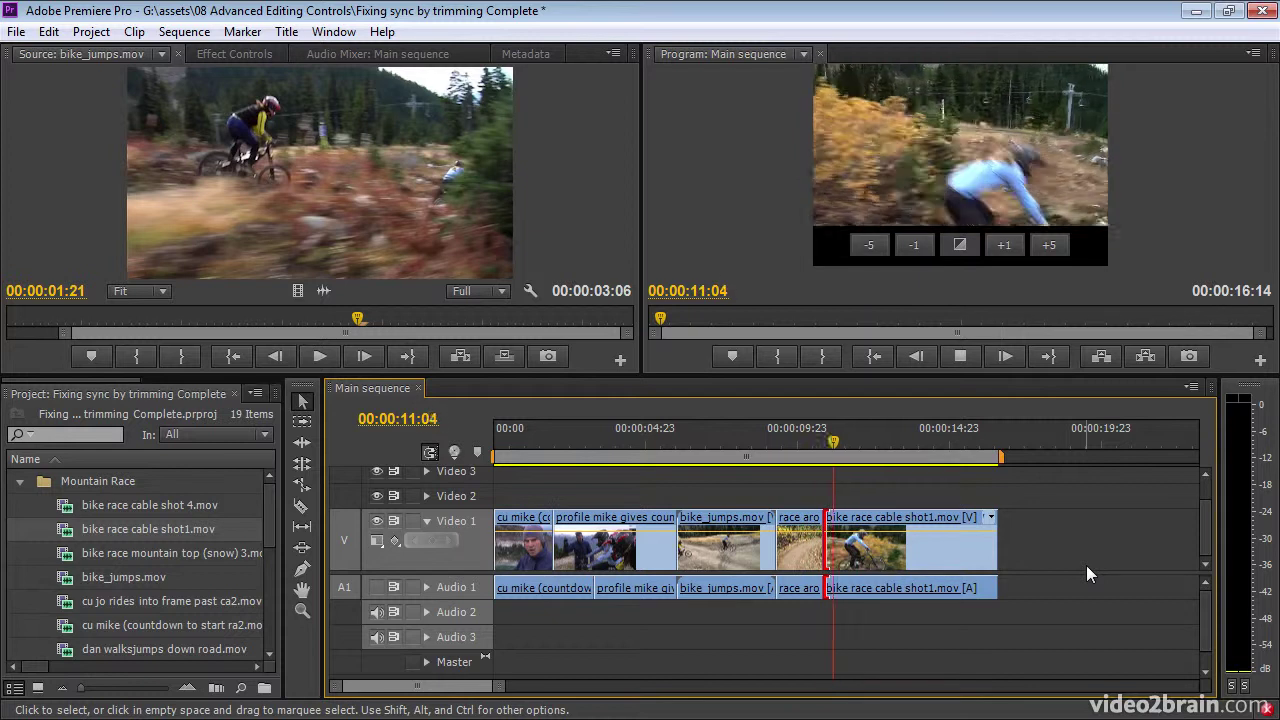
{"action": "key", "text": "space"}
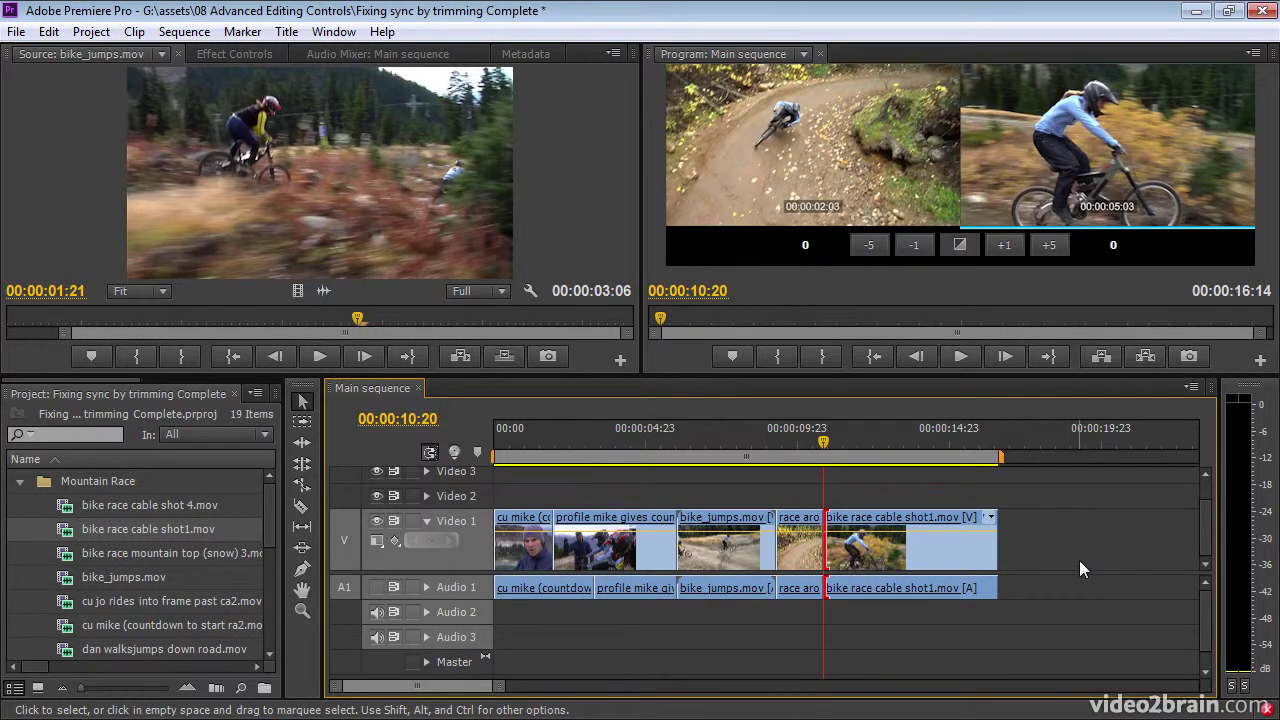
- Trim 31 frames from the cable shot's start and ripple-delete the new gap, ending at 15:07
{"action": "key", "text": "l"}
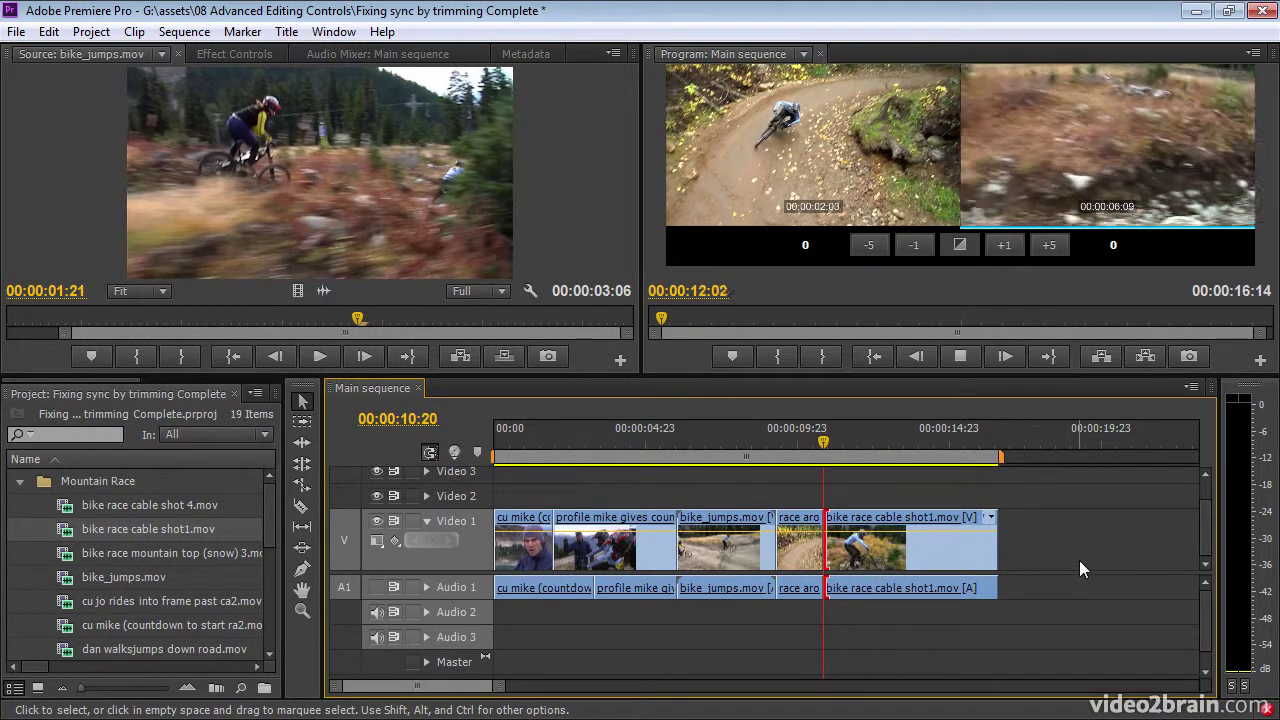
{"action": "key", "text": "k"}
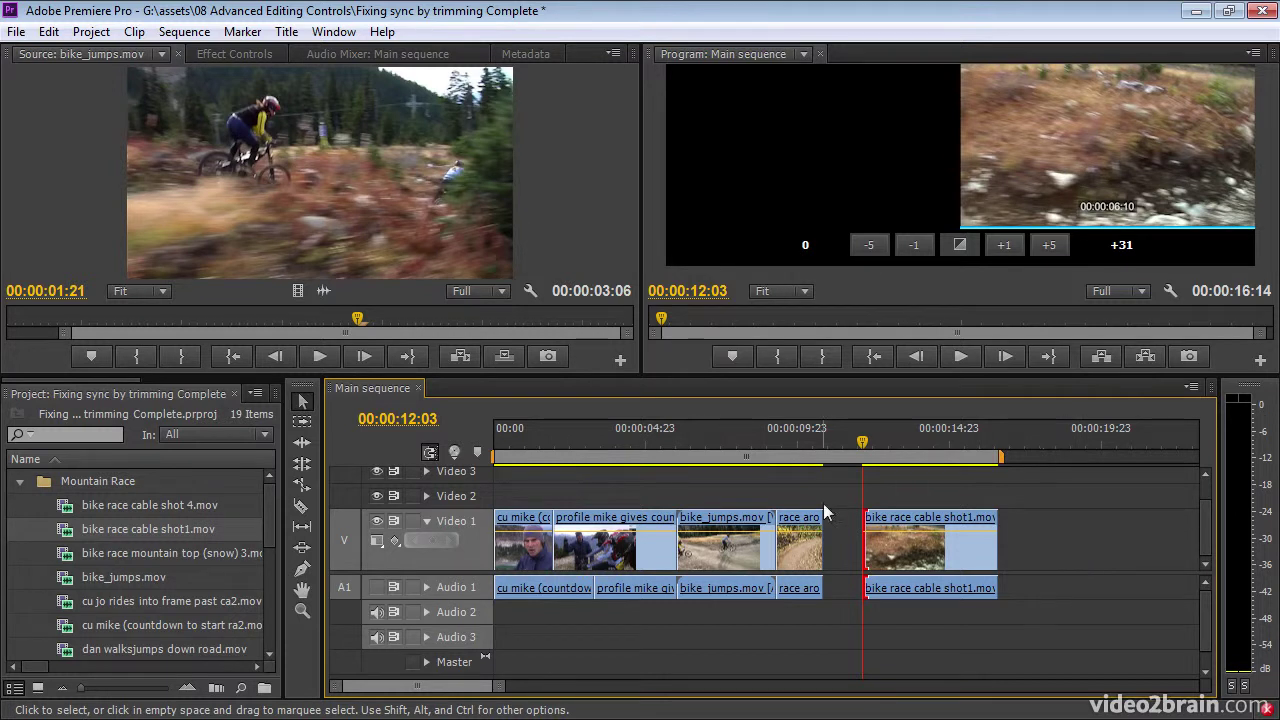
{"action": "right_click", "coordinate": [845, 550]}
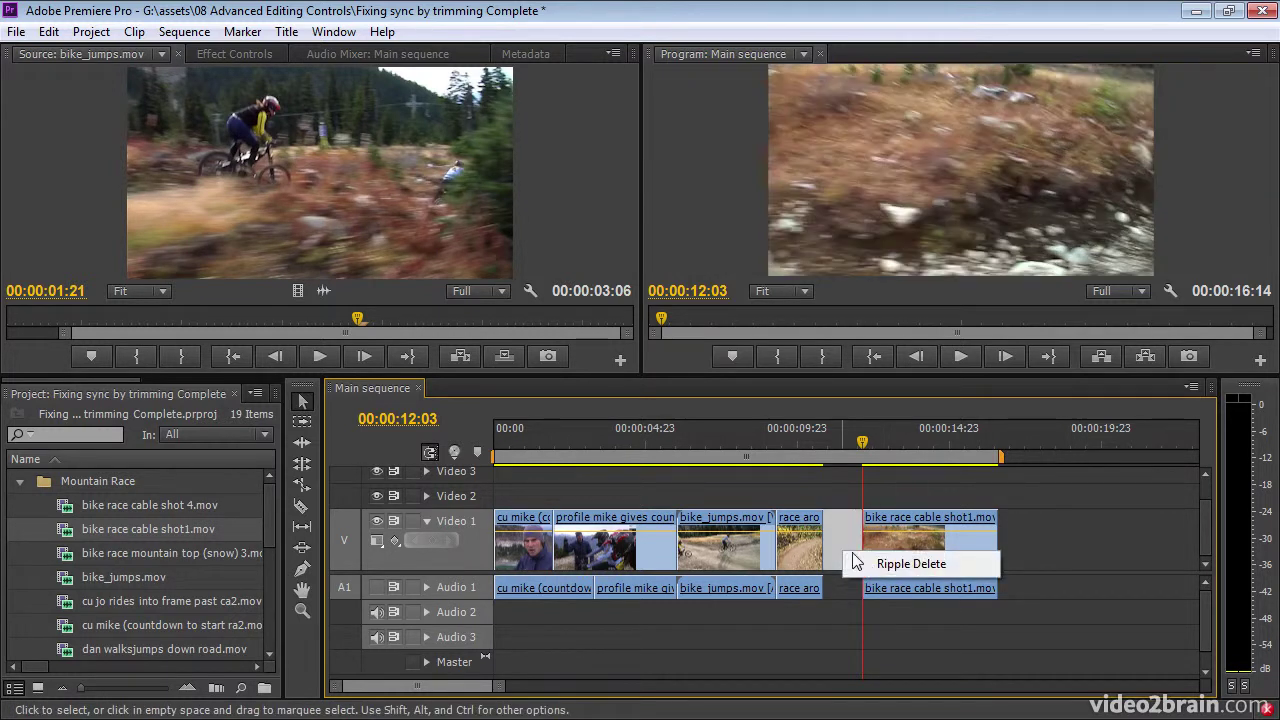
{"action": "left_click", "coordinate": [860, 562]}
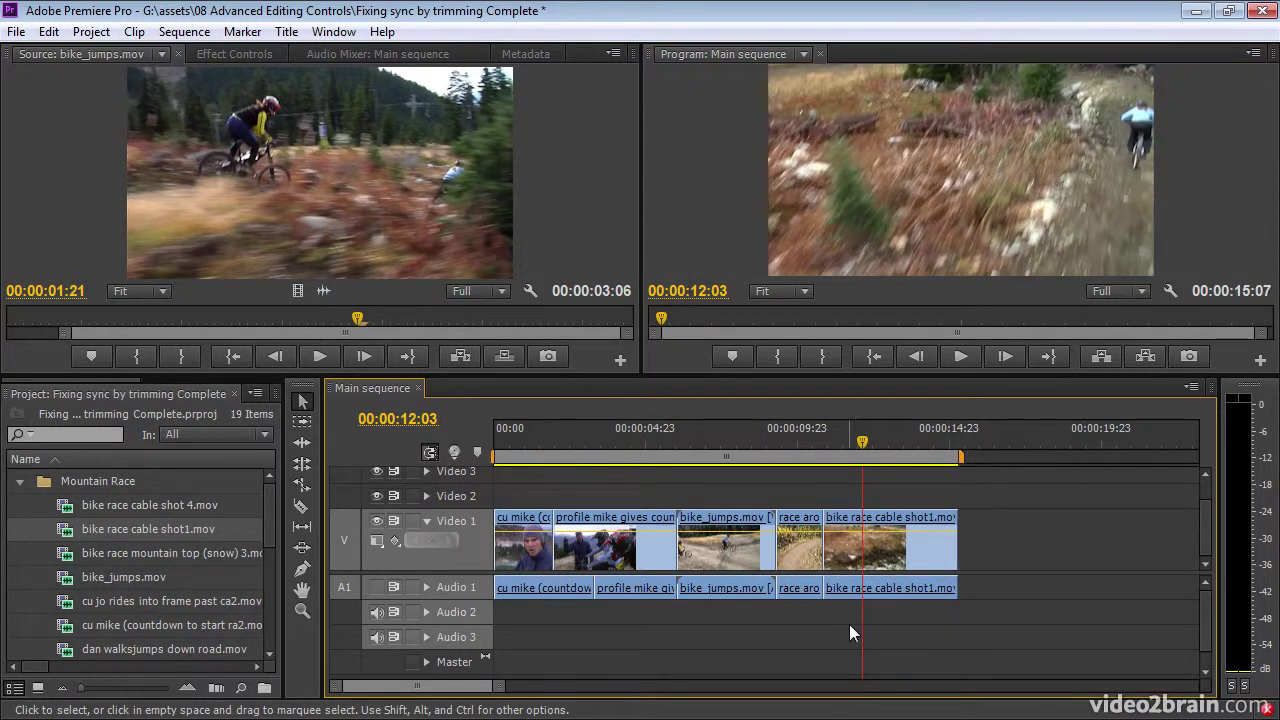